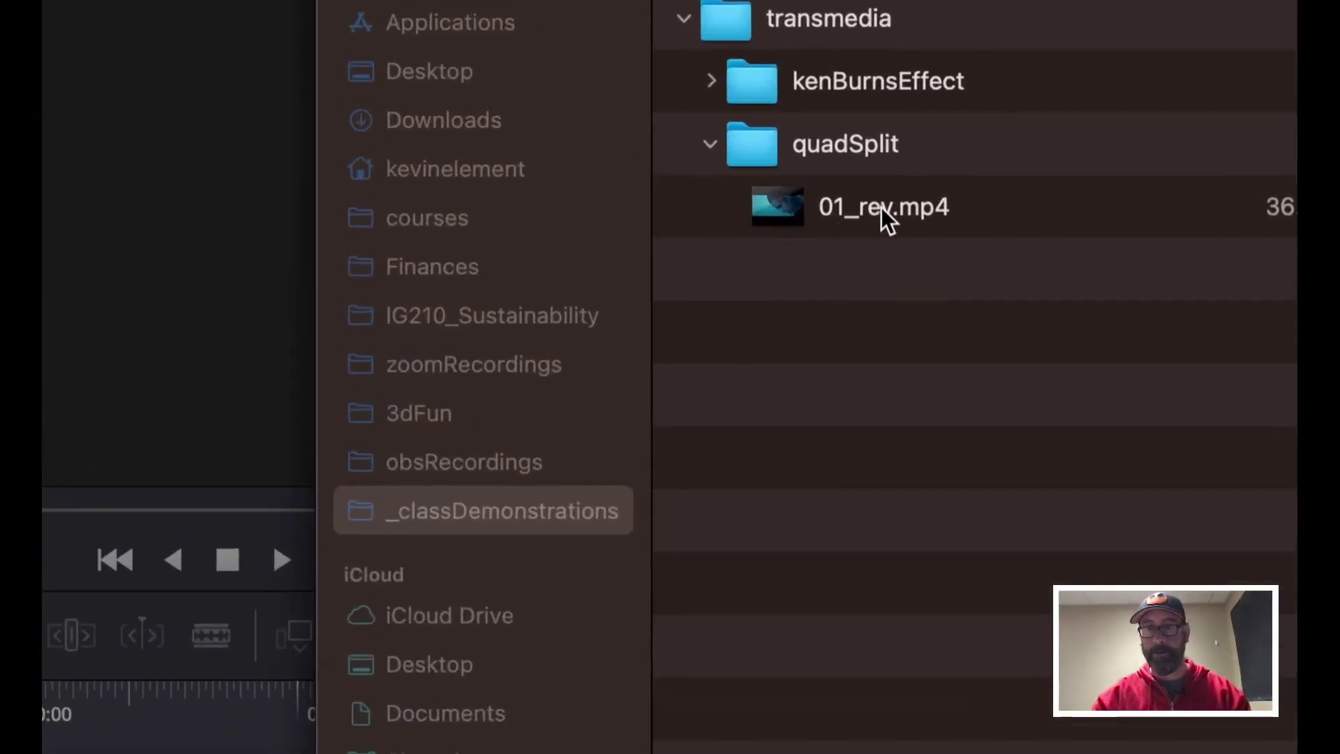
Step: Select 01_rey.mp4 in Finder's transmedia > quadSplit folder
{"action": "left_click", "coordinate": [884, 213]}
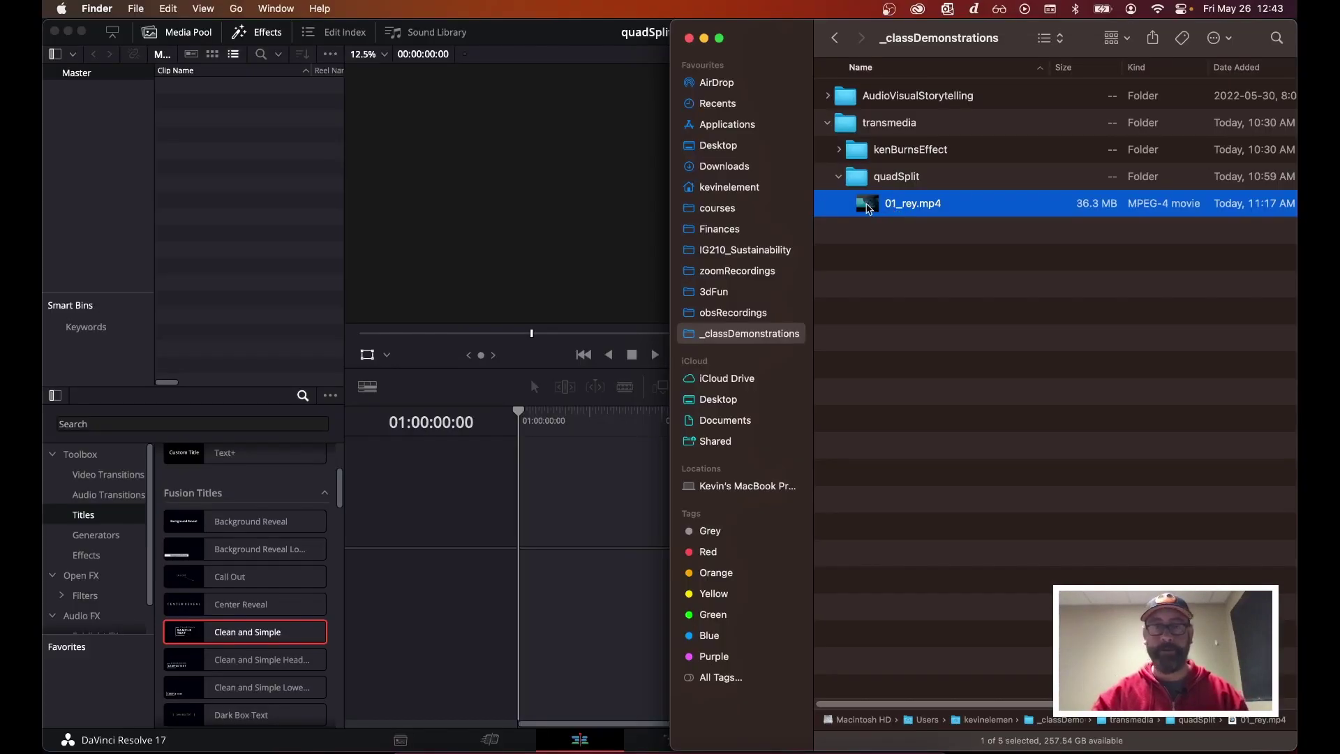
Step: Import 01_rey.mp4 into the Media Pool and place only its video on V1 of a new Timeline 1
{"action": "left_click_drag", "start_coordinate": [868, 208], "coordinate": [241, 168]}
{"action": "left_click", "coordinate": [241, 168]}
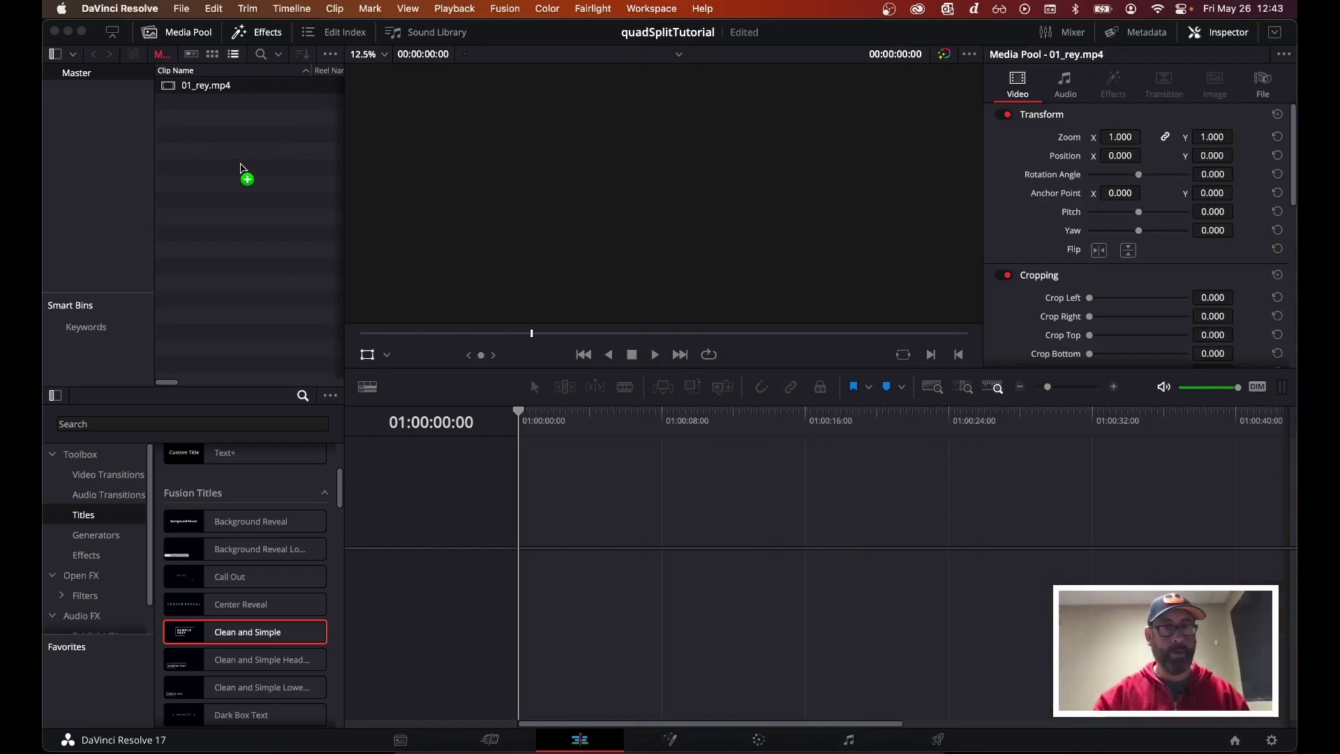
{"action": "left_click", "coordinate": [603, 400]}
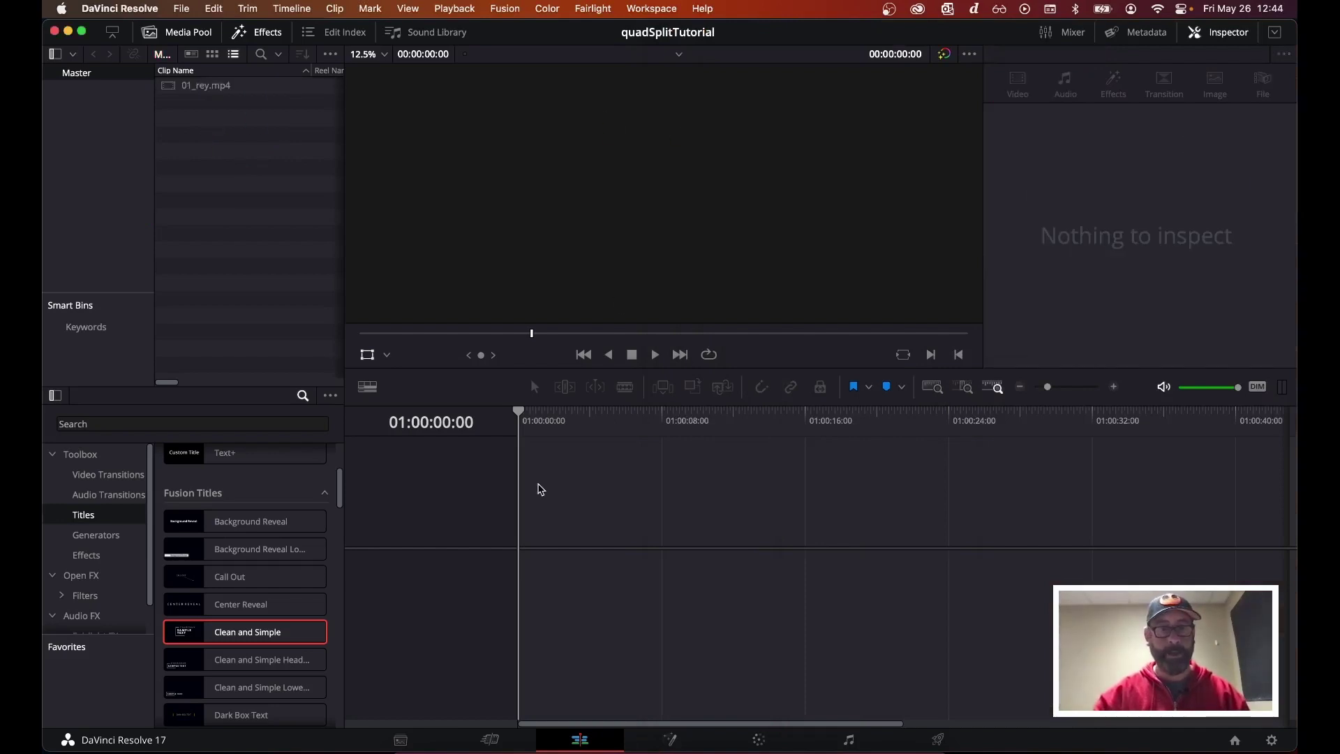
{"action": "left_click", "coordinate": [178, 93]}
{"action": "double_click", "coordinate": [178, 92]}
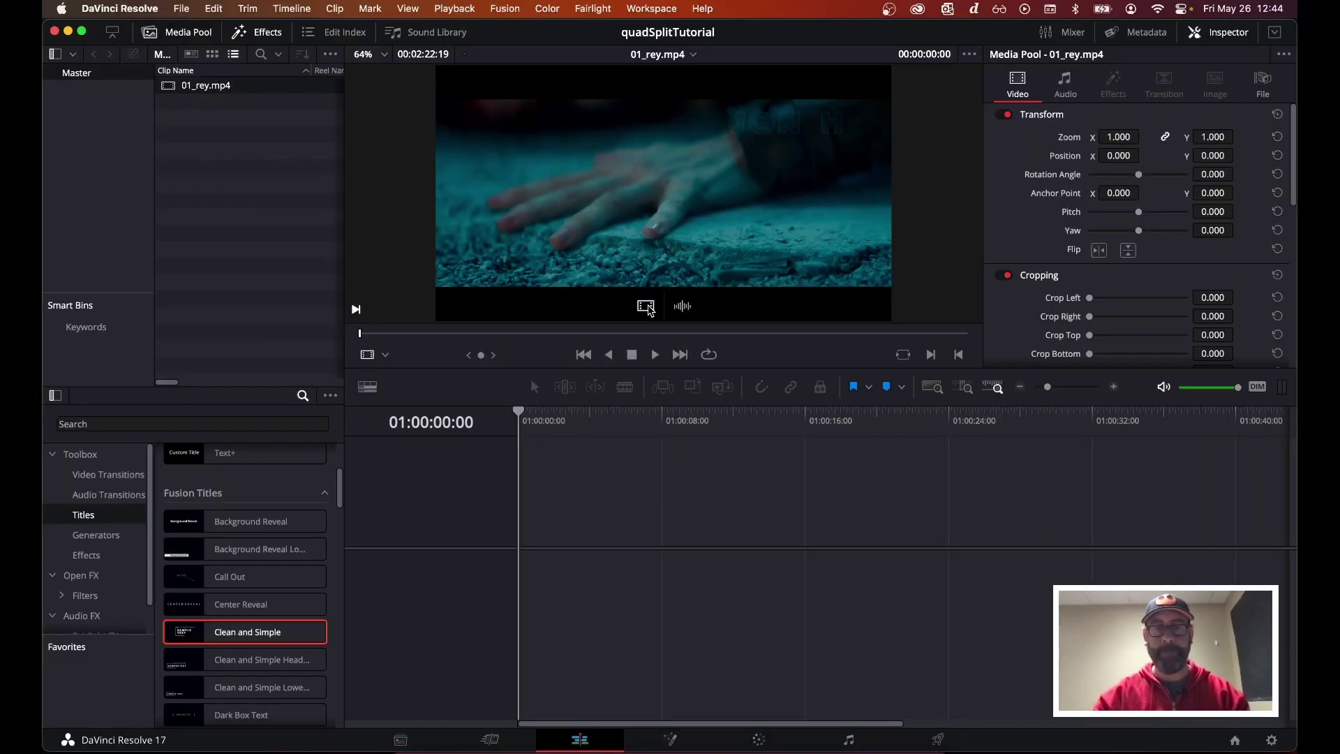
{"action": "left_click_drag", "start_coordinate": [646, 307], "coordinate": [578, 611]}
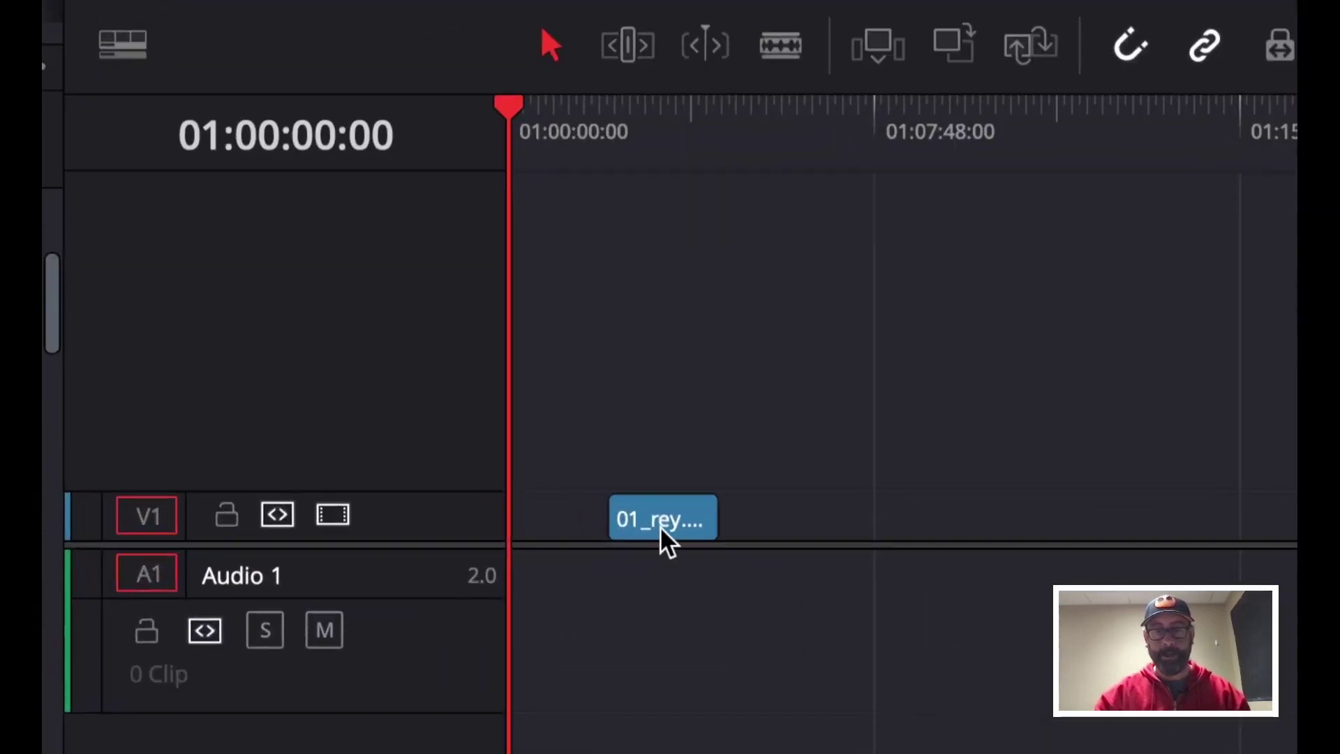
{"action": "left_click", "coordinate": [659, 526]}
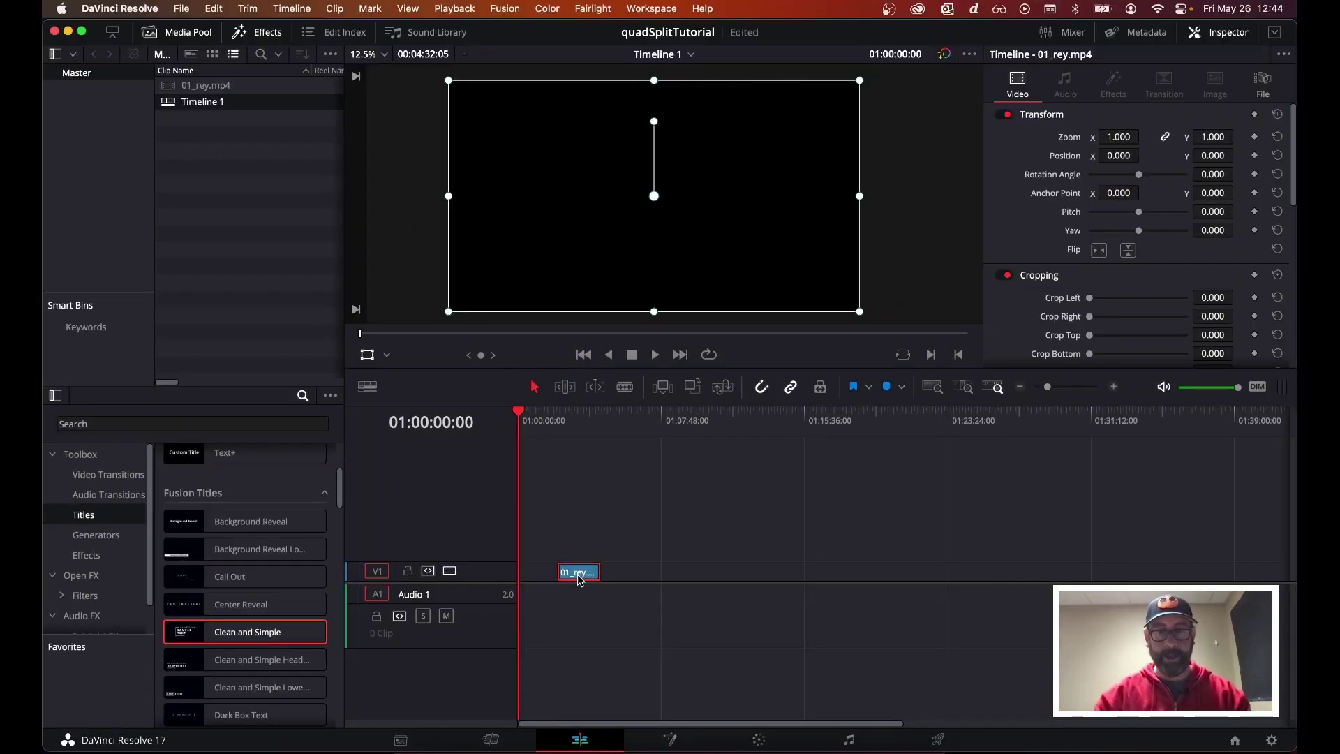
Step: Change the V1 clip's duration from 00:02:22:19 to 00:02:00:00 with Change Clip Duration
{"action": "right_click", "coordinate": [580, 581]}
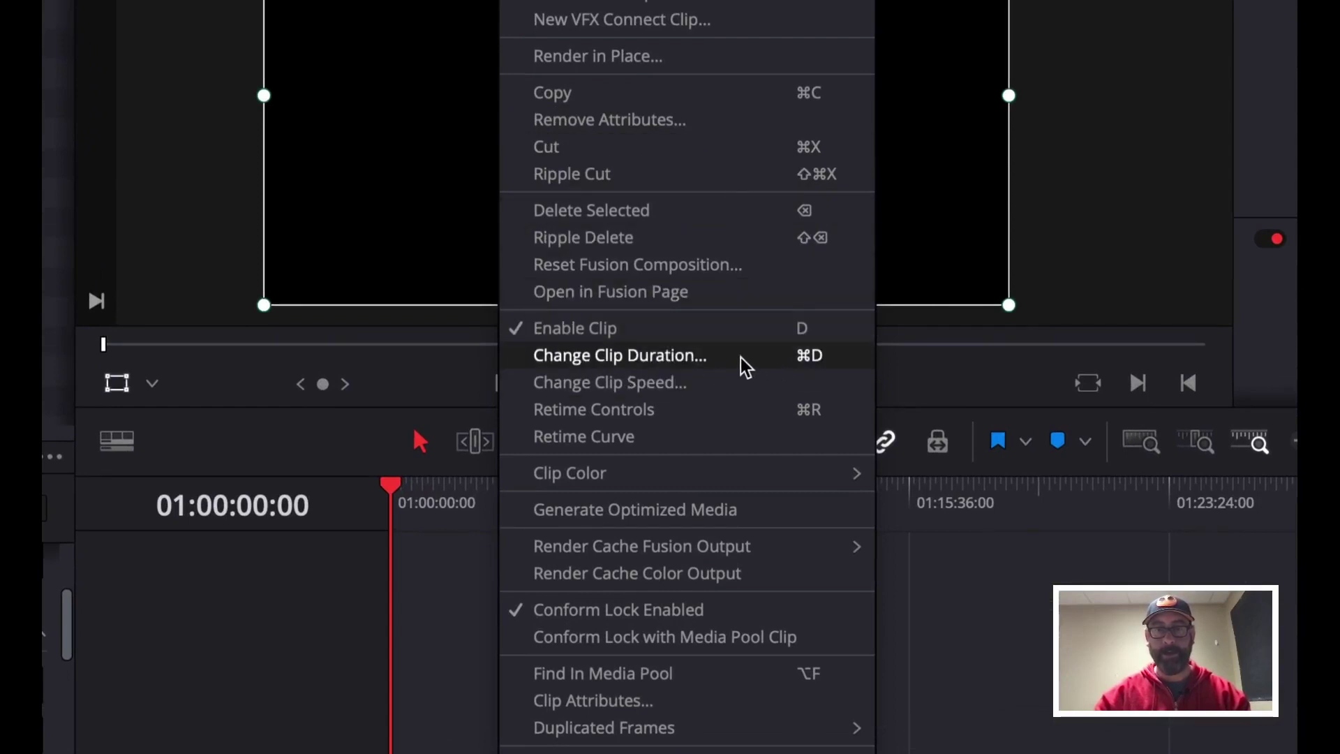
{"action": "left_click", "coordinate": [782, 371]}
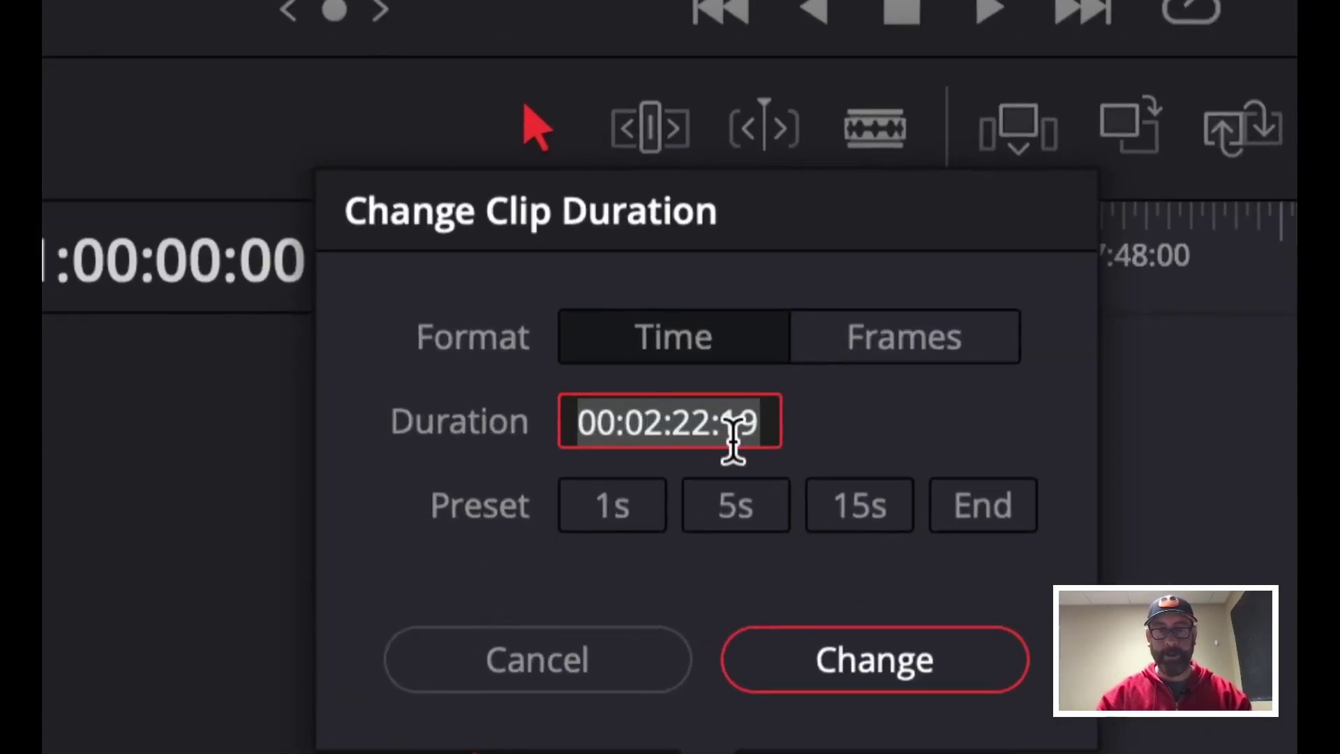
{"action": "key", "text": "Left"}
{"action": "key", "text": "Right"}
{"action": "key", "text": "Right"}
{"action": "key", "text": "Right"}
{"action": "key", "text": "Right"}
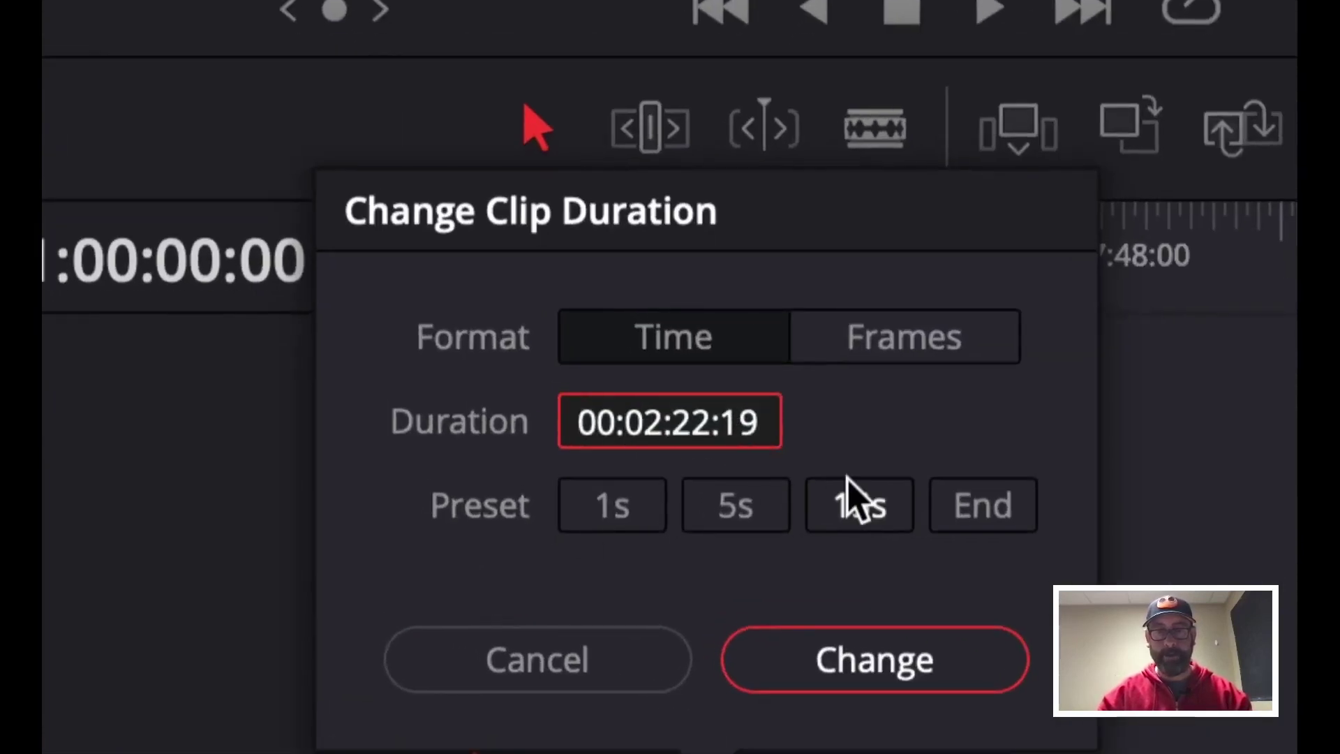
{"action": "key", "text": "shift+Right"}
{"action": "key", "text": "shift+Right"}
{"action": "type", "text": "00"}
{"action": "key", "text": "Right"}
{"action": "key", "text": "Right"}
{"action": "key", "text": "Right"}
{"action": "key", "text": "shift+Left"}
{"action": "key", "text": "shift+Left"}
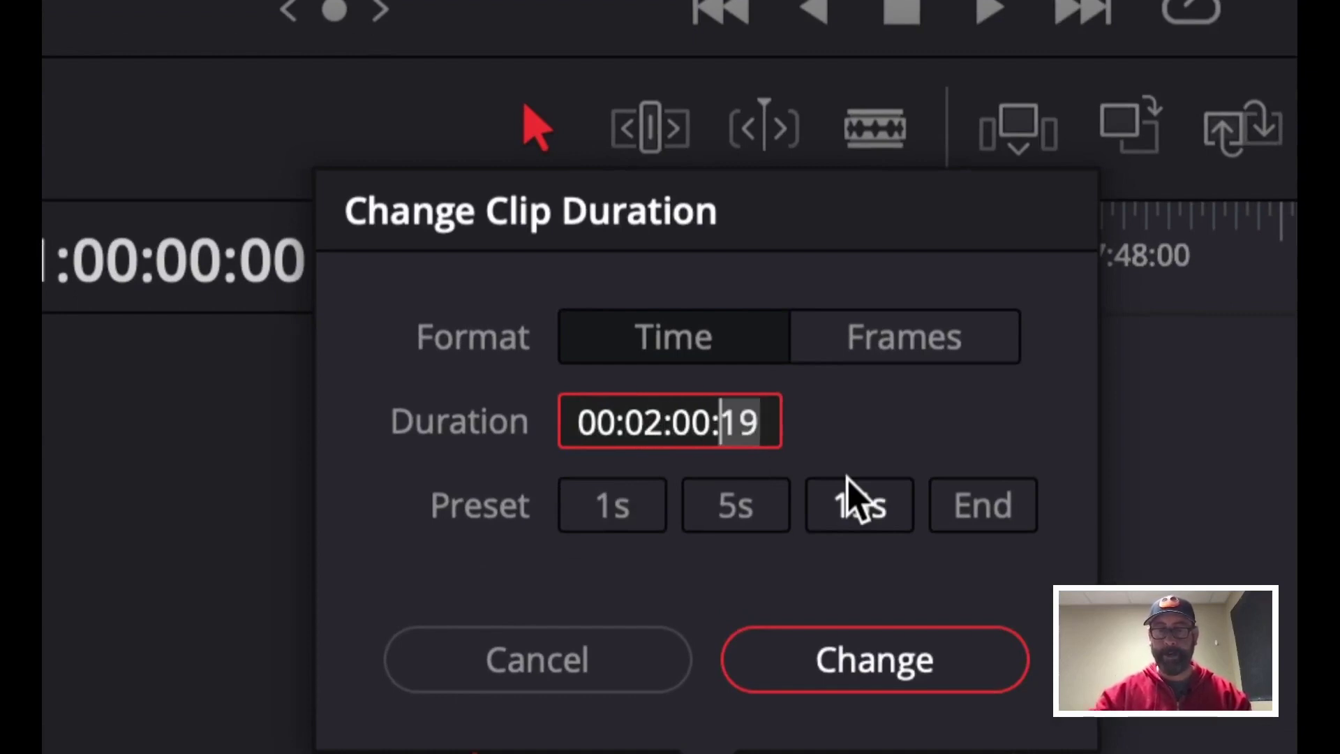
{"action": "type", "text": "00"}
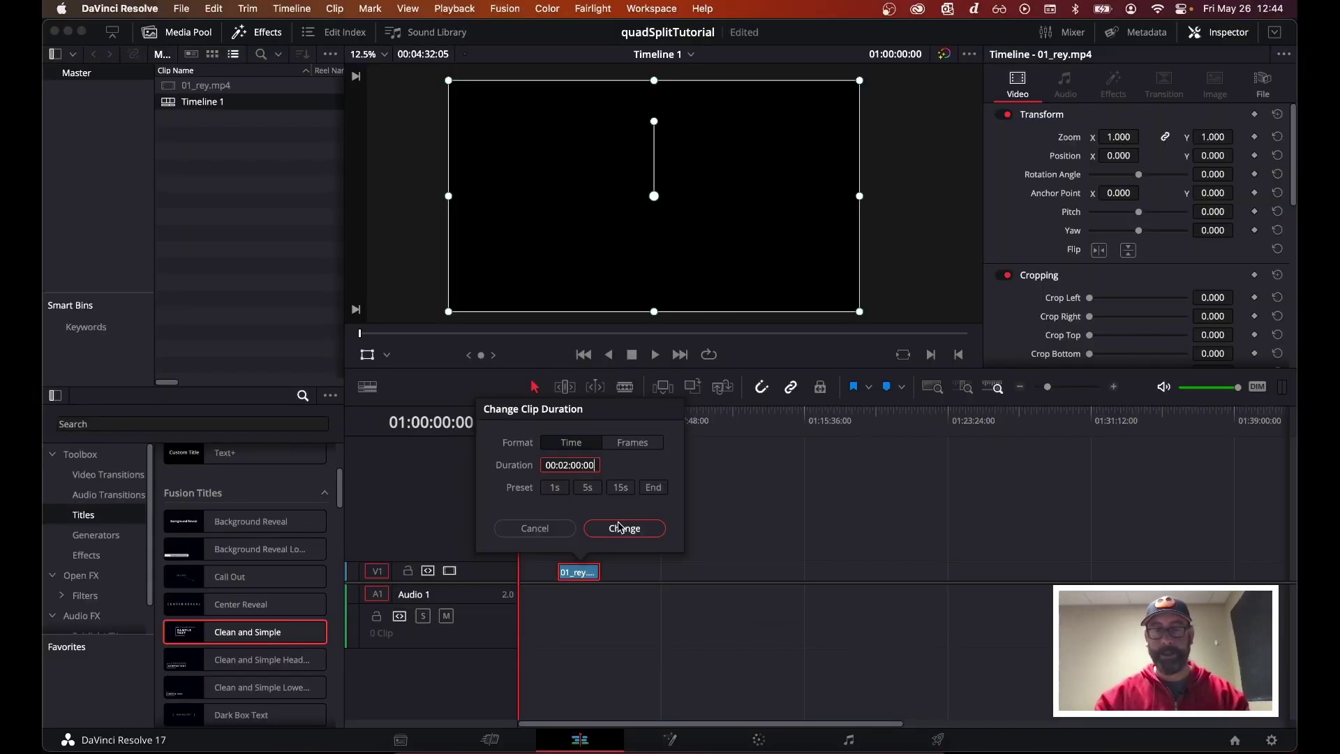
{"action": "left_click", "coordinate": [623, 528]}
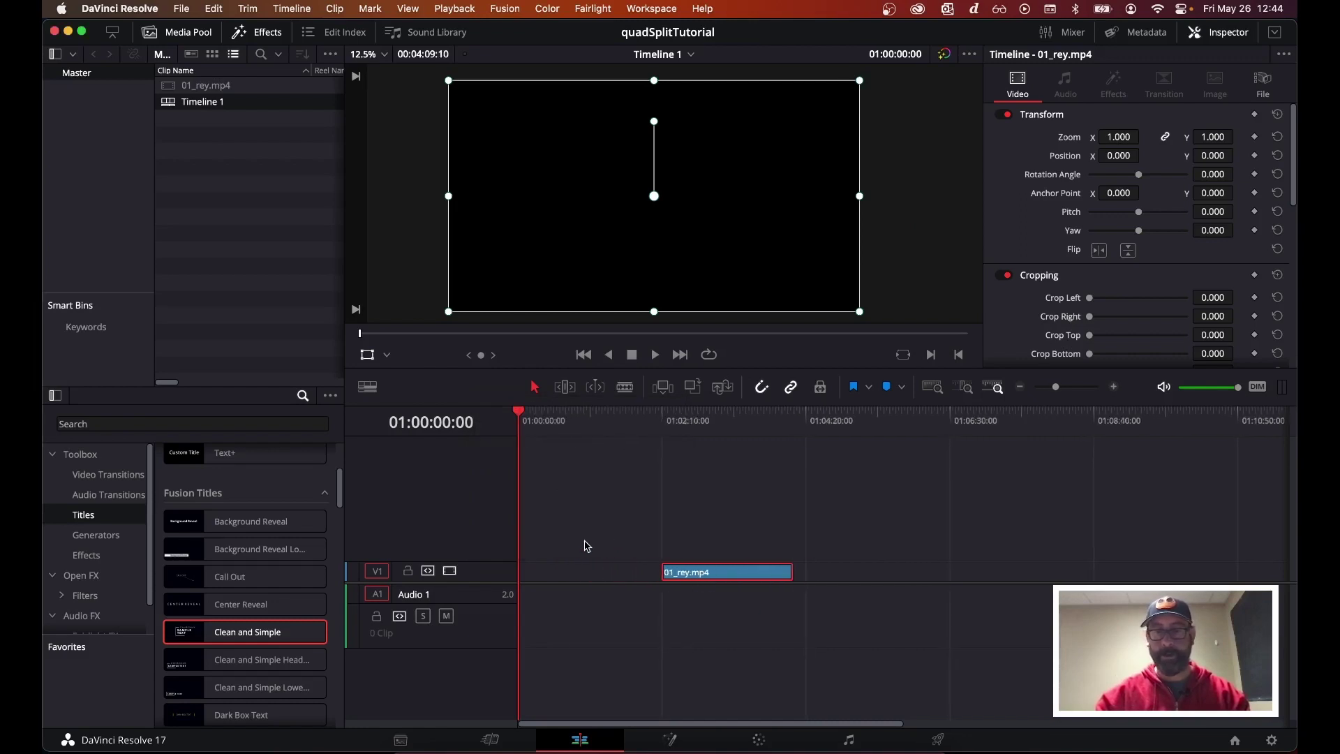
Step: Move the clip to the timeline start, skim its footage, and enlarge Video 1 to show thumbnails
{"action": "left_click_drag", "start_coordinate": [731, 577], "coordinate": [556, 576]}
{"action": "left_click_drag", "start_coordinate": [519, 412], "coordinate": [594, 419]}
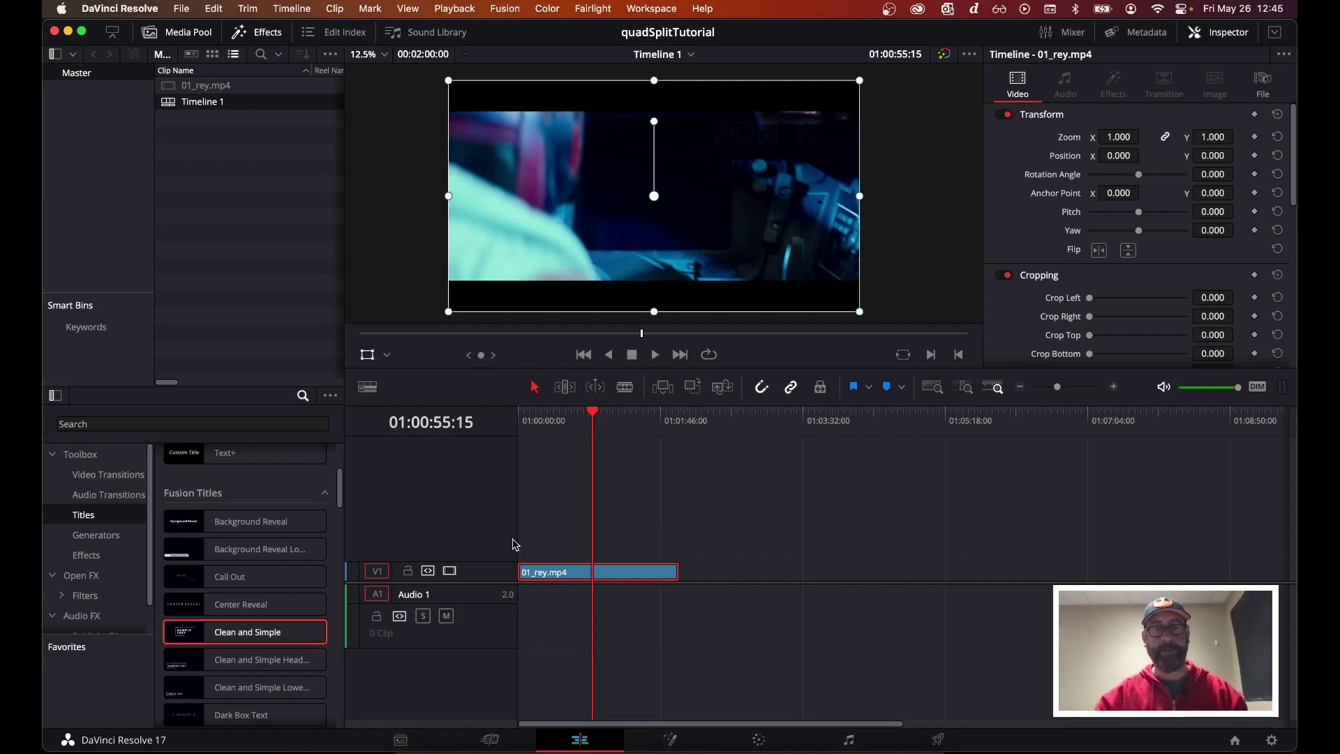
{"action": "left_click_drag", "start_coordinate": [486, 562], "coordinate": [485, 528]}
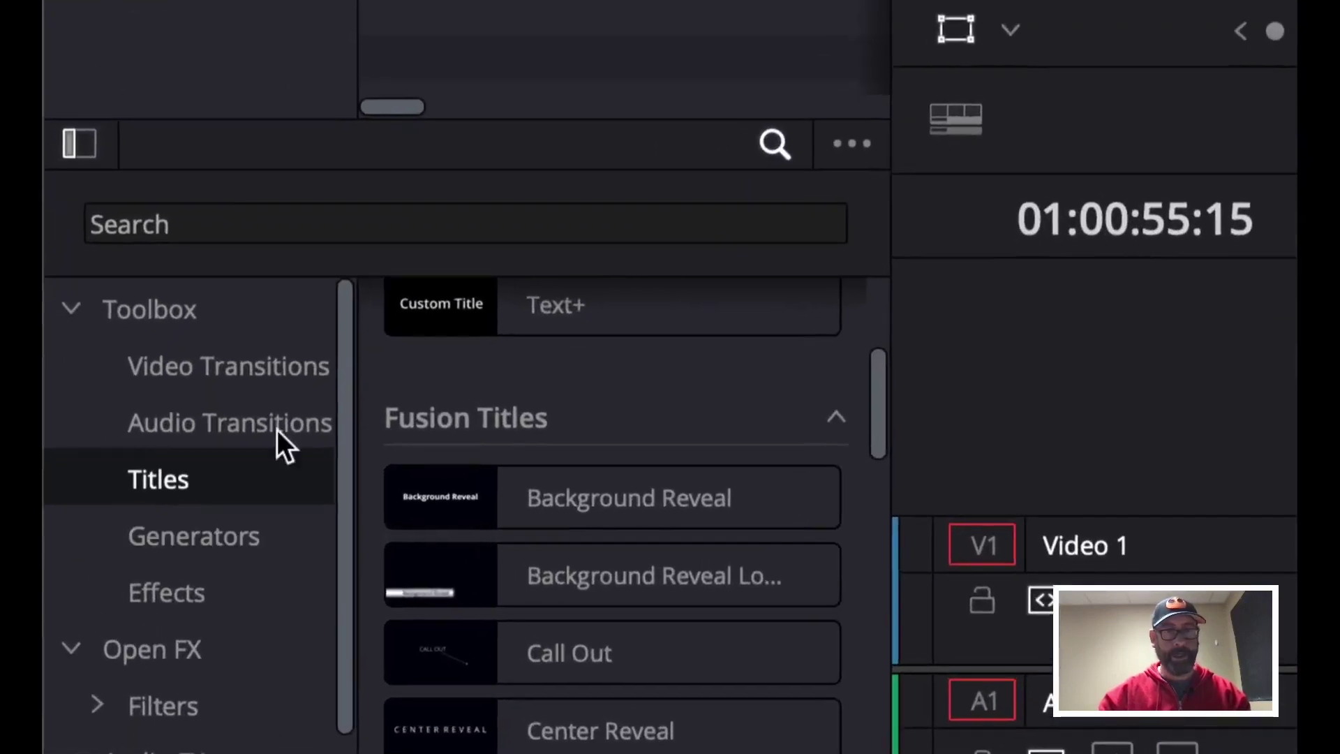
Step: Search the Effects toolbox for 'border' and apply Colored Border to the V1 clip
{"action": "left_click", "coordinate": [310, 259]}
{"action": "type", "text": "border"}
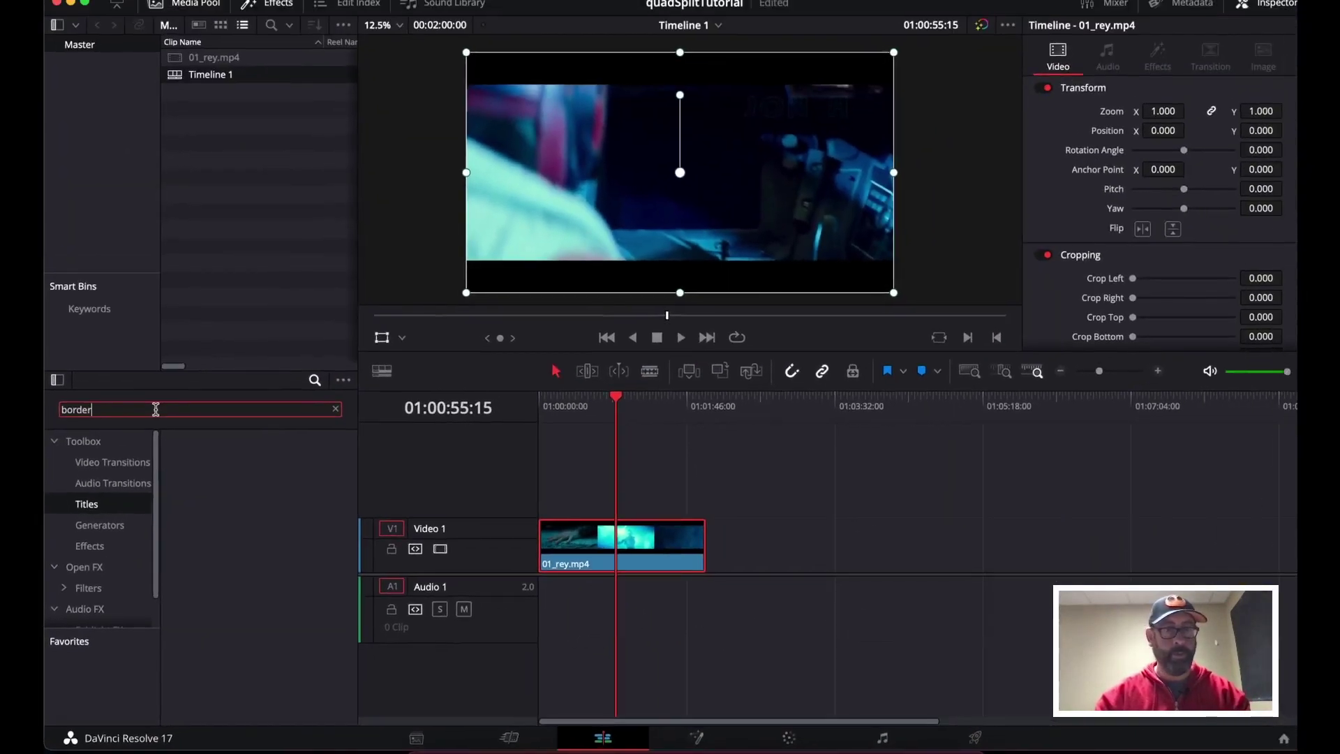
{"action": "left_click", "coordinate": [245, 550]}
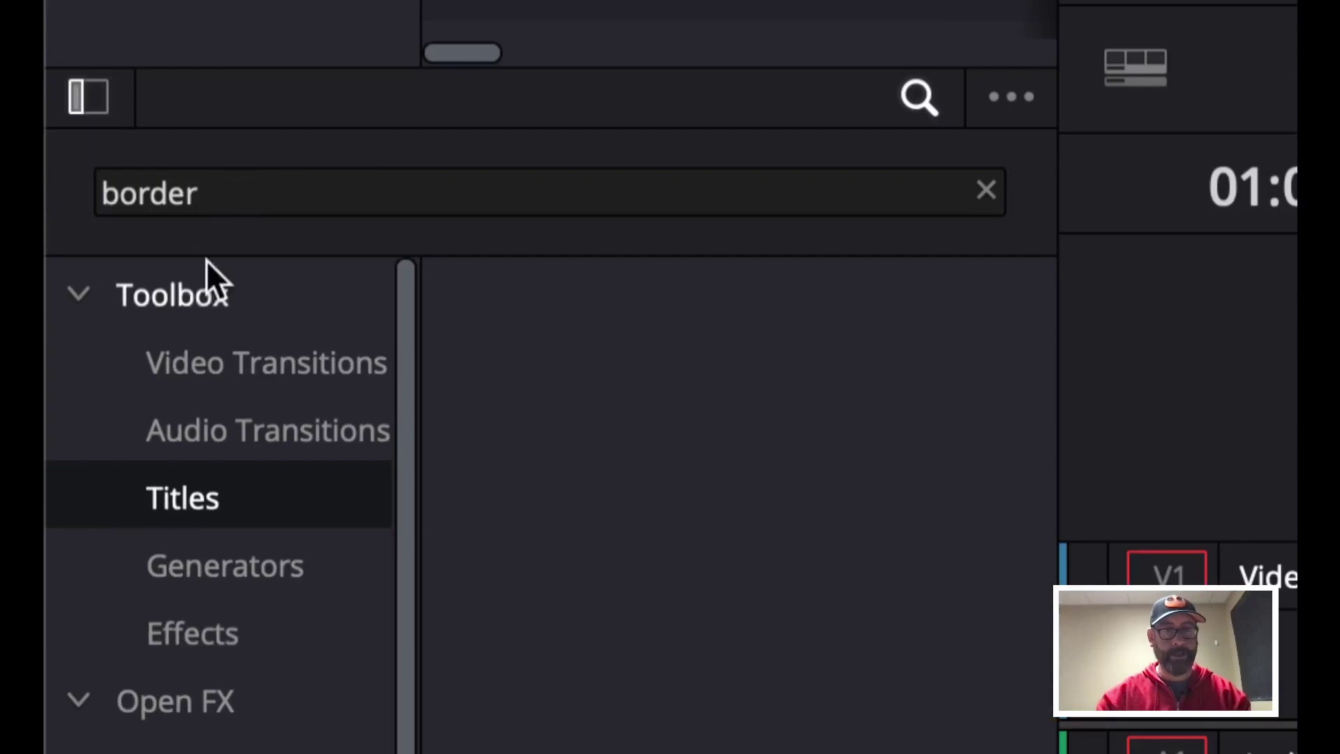
{"action": "left_click", "coordinate": [183, 286]}
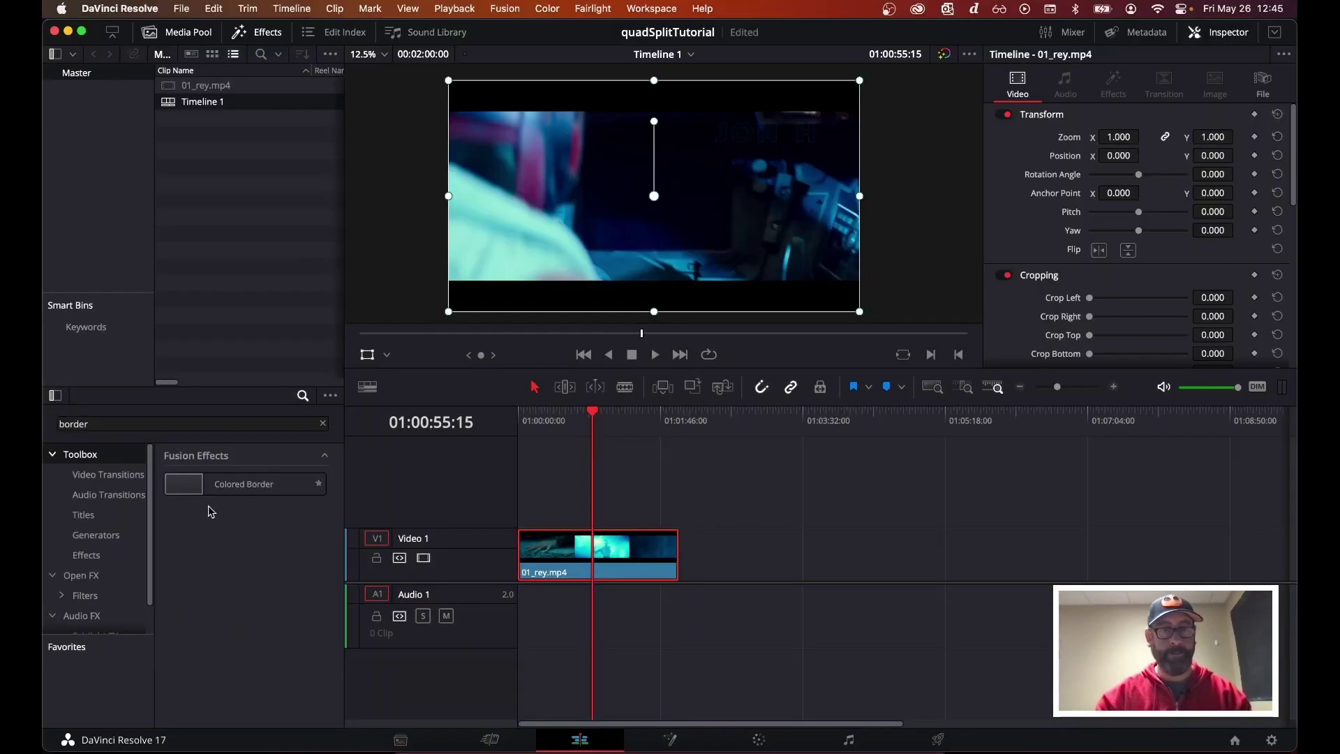
{"action": "left_click_drag", "start_coordinate": [199, 489], "coordinate": [559, 557]}
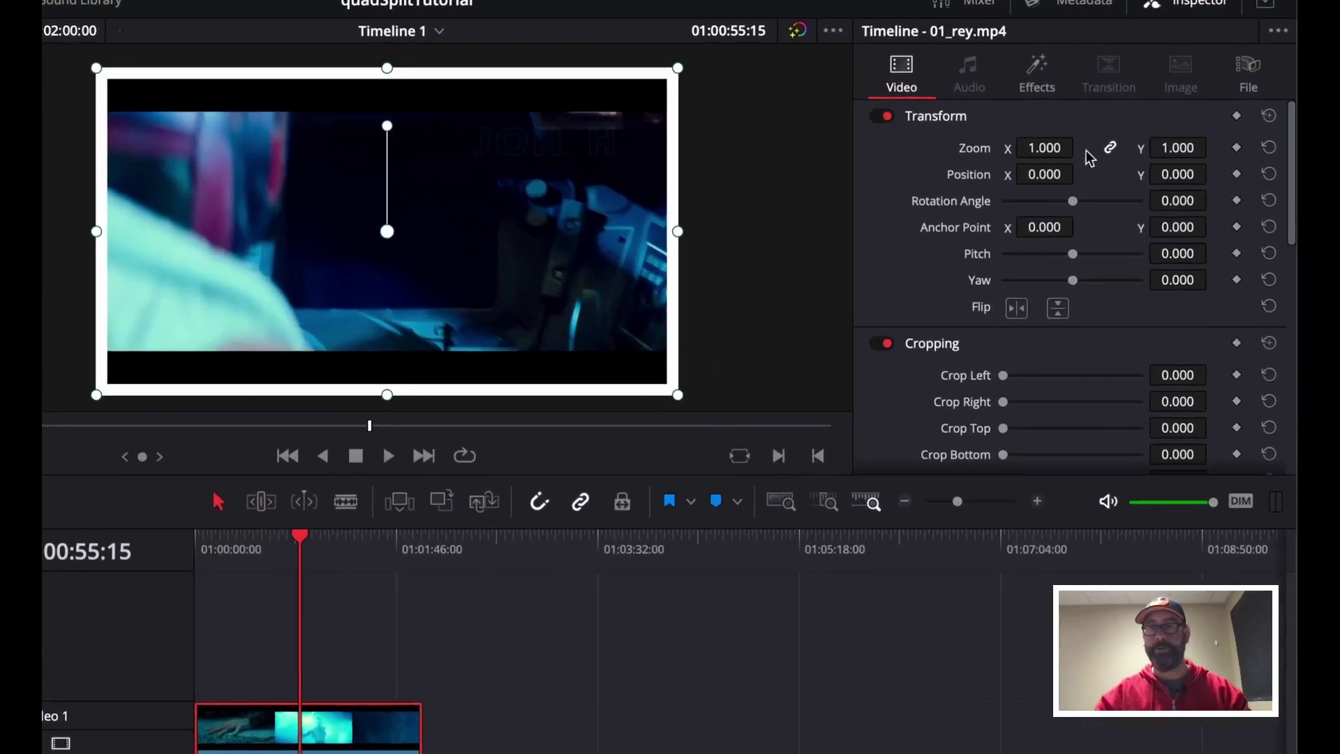
{"action": "mouse_move", "coordinate": [1026, 145]}
{"action": "left_mouse_down"}
{"action": "mouse_move", "coordinate": [1083, 144]}
{"action": "mouse_move", "coordinate": [977, 132]}
{"action": "mouse_move", "coordinate": [1052, 144]}
{"action": "mouse_move", "coordinate": [961, 145]}
{"action": "mouse_move", "coordinate": [1045, 149]}
{"action": "left_mouse_up"}
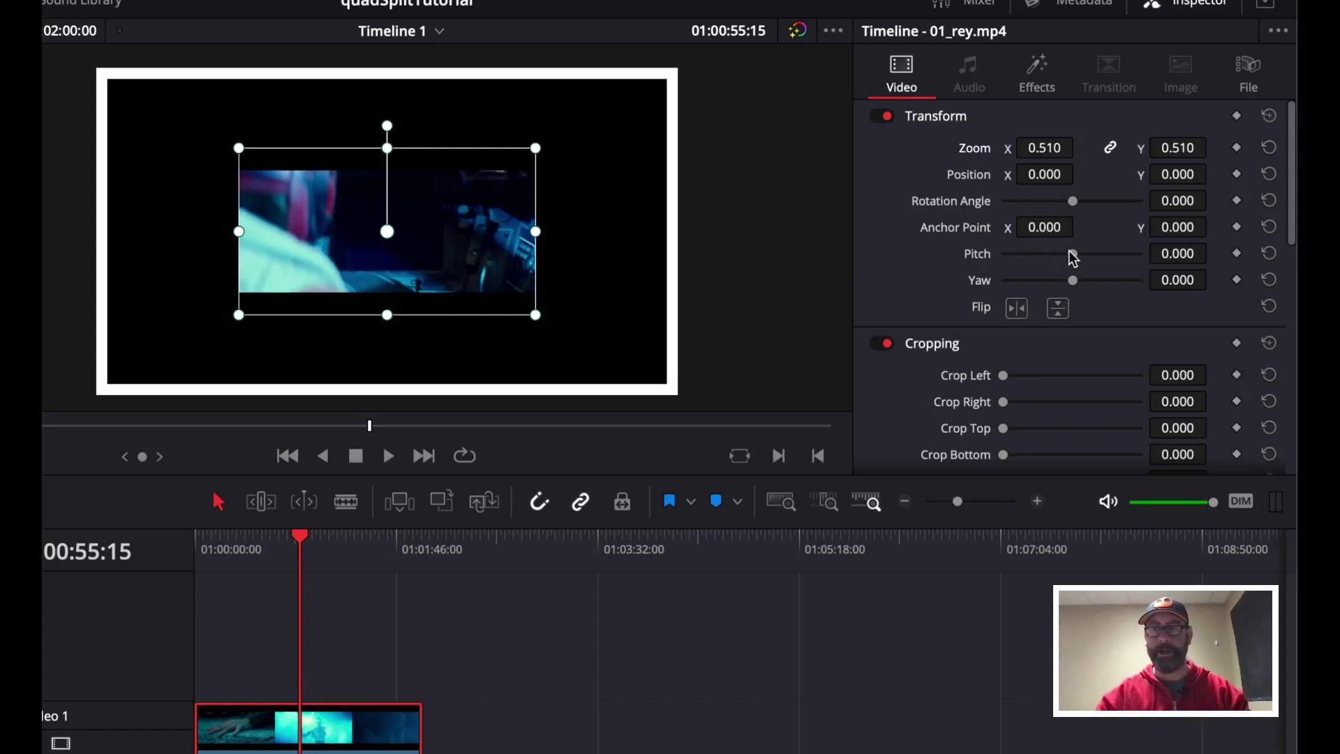
{"action": "mouse_move", "coordinate": [1072, 201]}
{"action": "left_mouse_down"}
{"action": "mouse_move", "coordinate": [1082, 202]}
{"action": "mouse_move", "coordinate": [1070, 205]}
{"action": "left_mouse_up"}
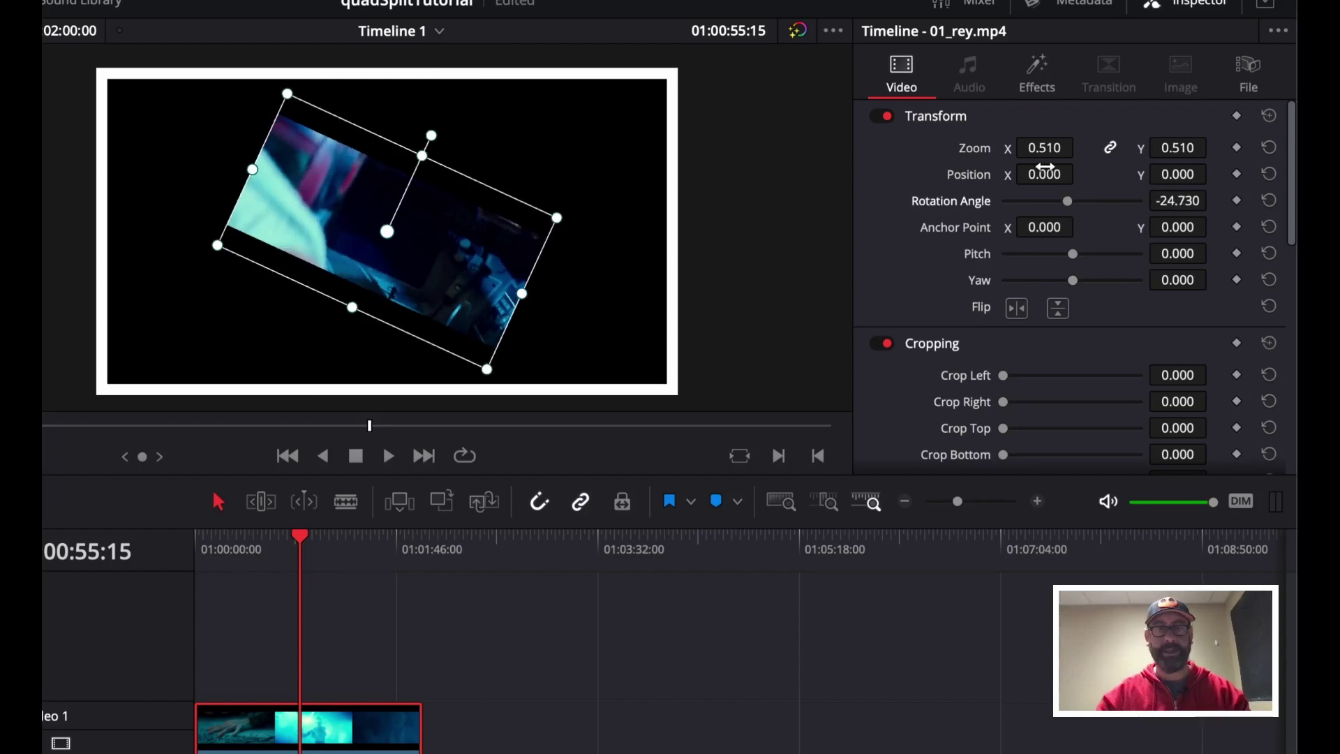
{"action": "key", "text": "ctrl+z"}
{"action": "key", "text": "ctrl+z"}
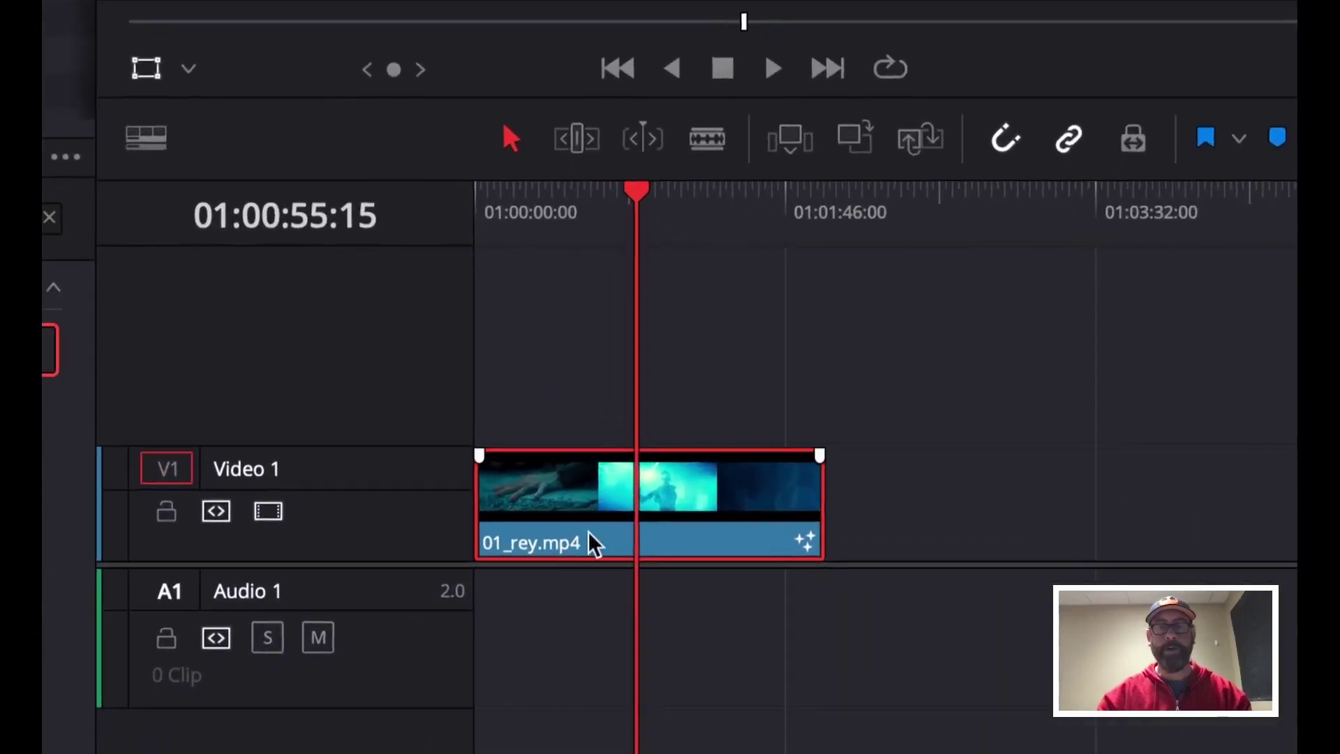
Step: Turn the bordered V1 clip into a compound clip named clip1 and select it in the Media Pool
{"action": "right_click", "coordinate": [543, 502]}
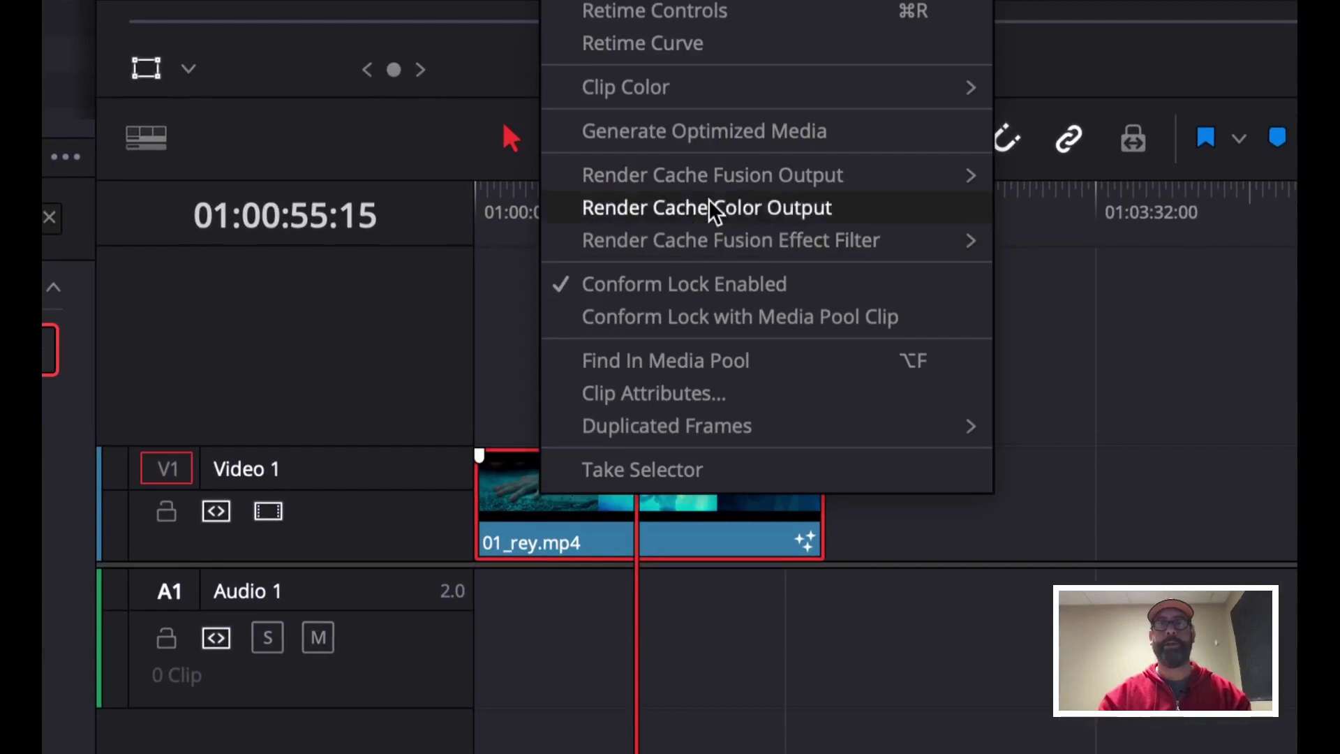
{"action": "mouse_move", "coordinate": [733, 173]}
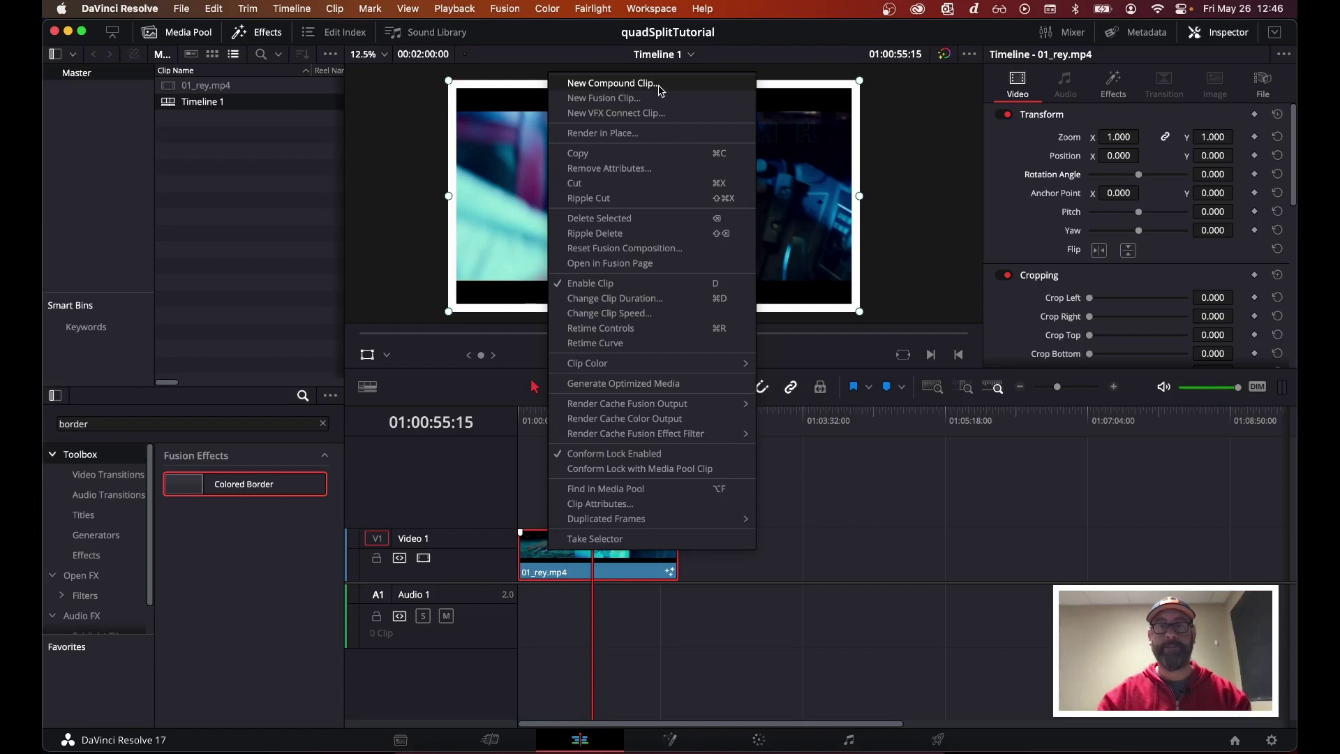
{"action": "left_click", "coordinate": [659, 86]}
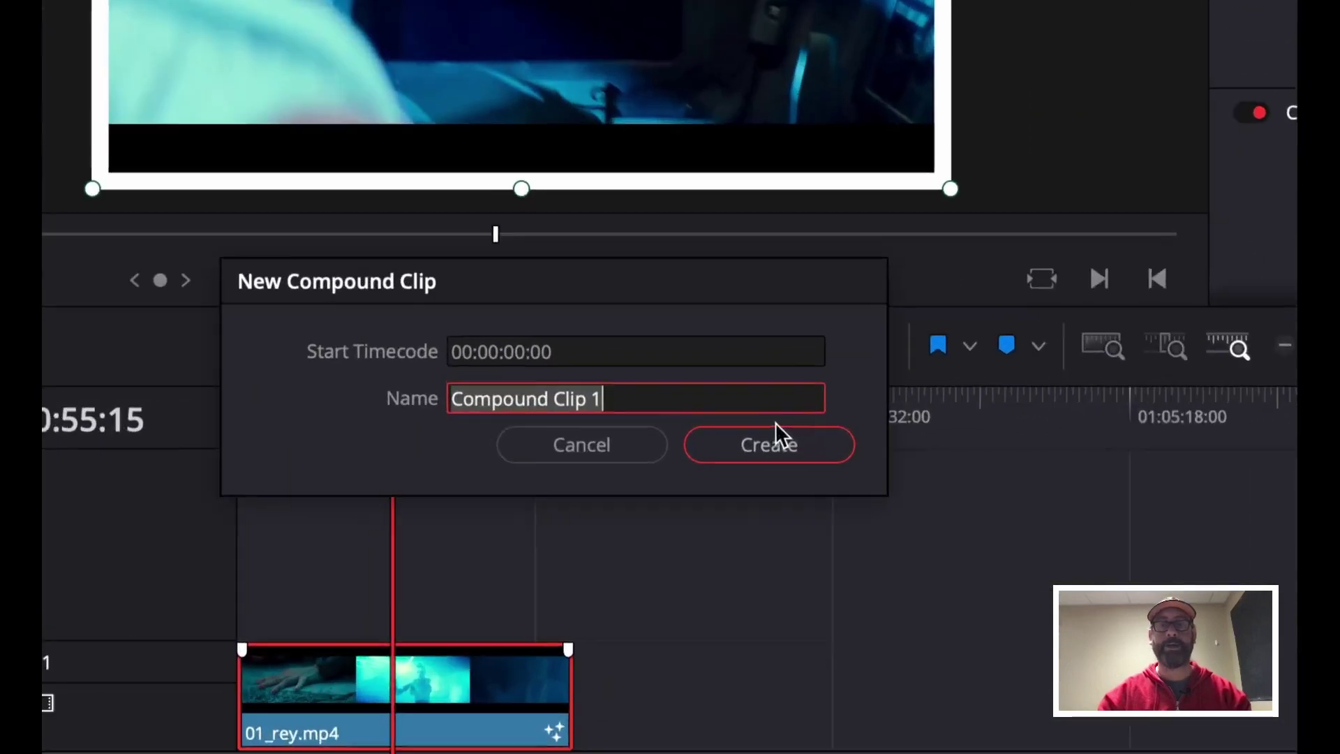
{"action": "left_click", "coordinate": [630, 399]}
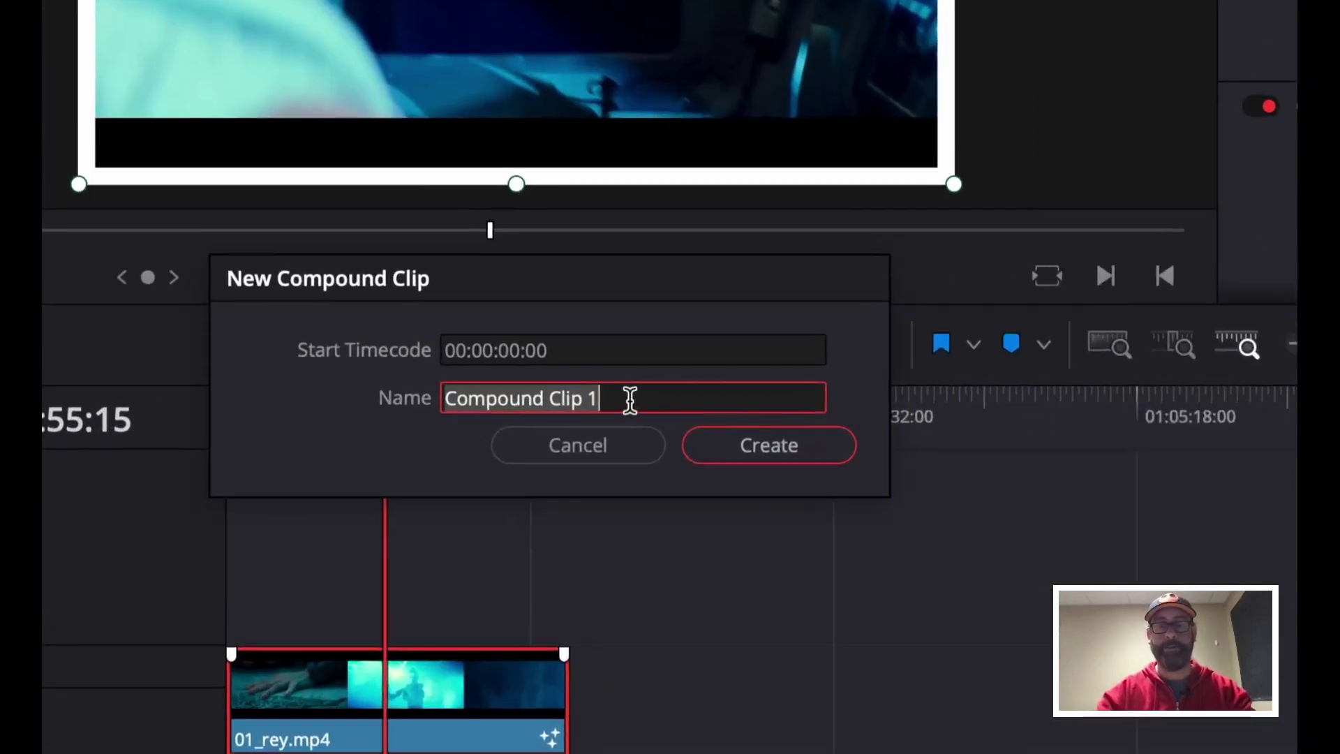
{"action": "key", "text": "ctrl+a"}
{"action": "type", "text": "c"}
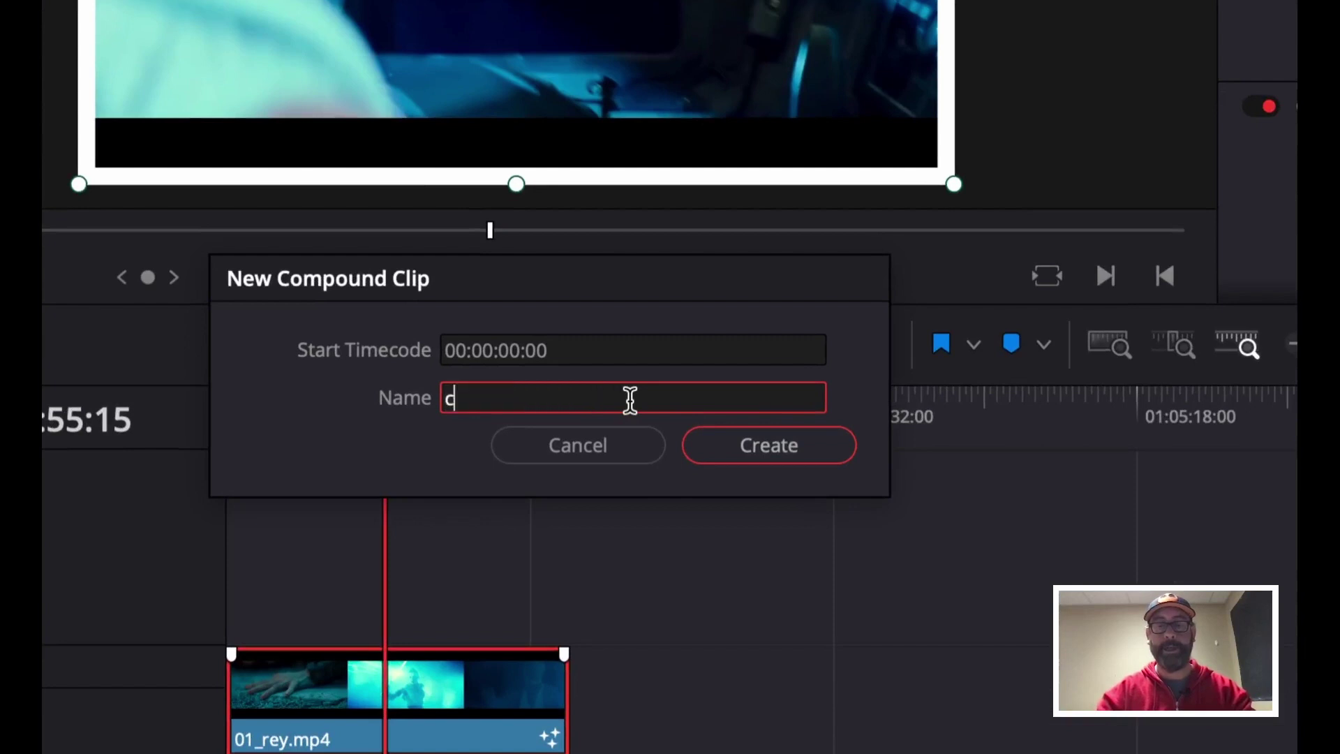
{"action": "left_click", "coordinate": [760, 442]}
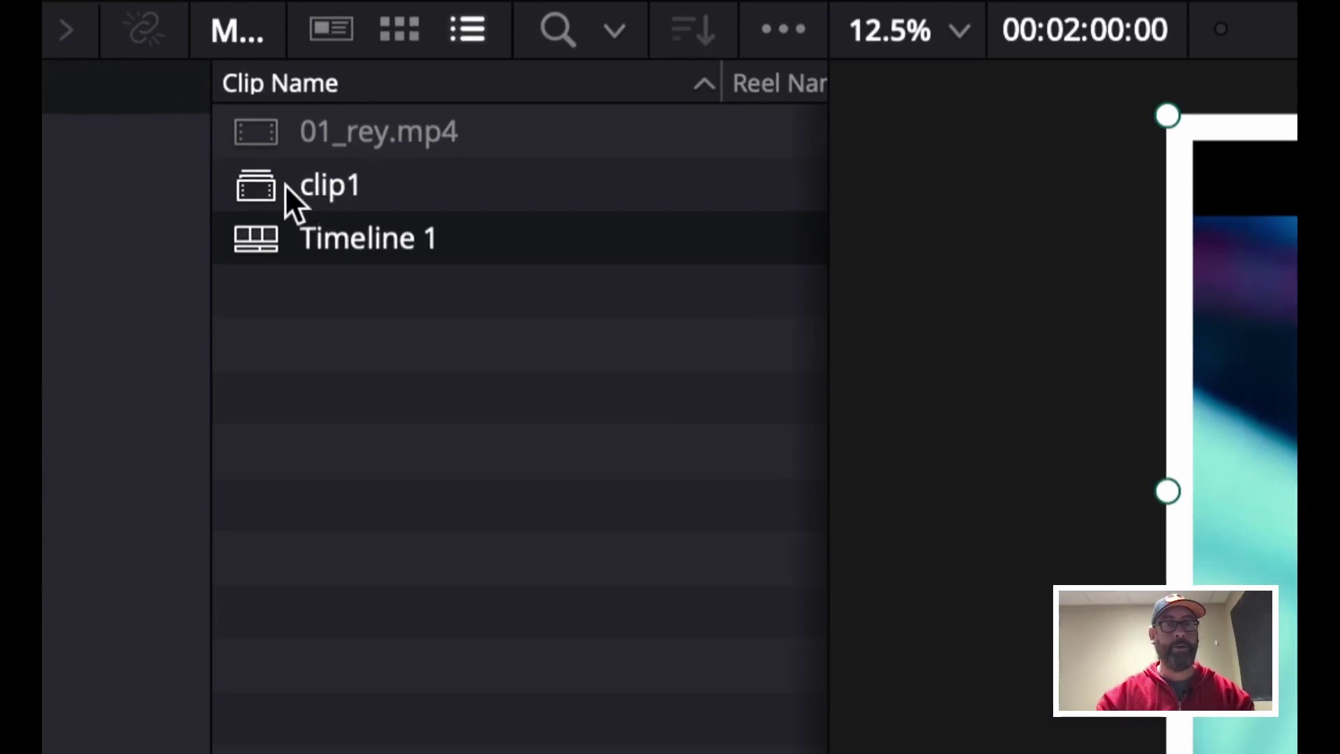
{"action": "left_click", "coordinate": [176, 101]}
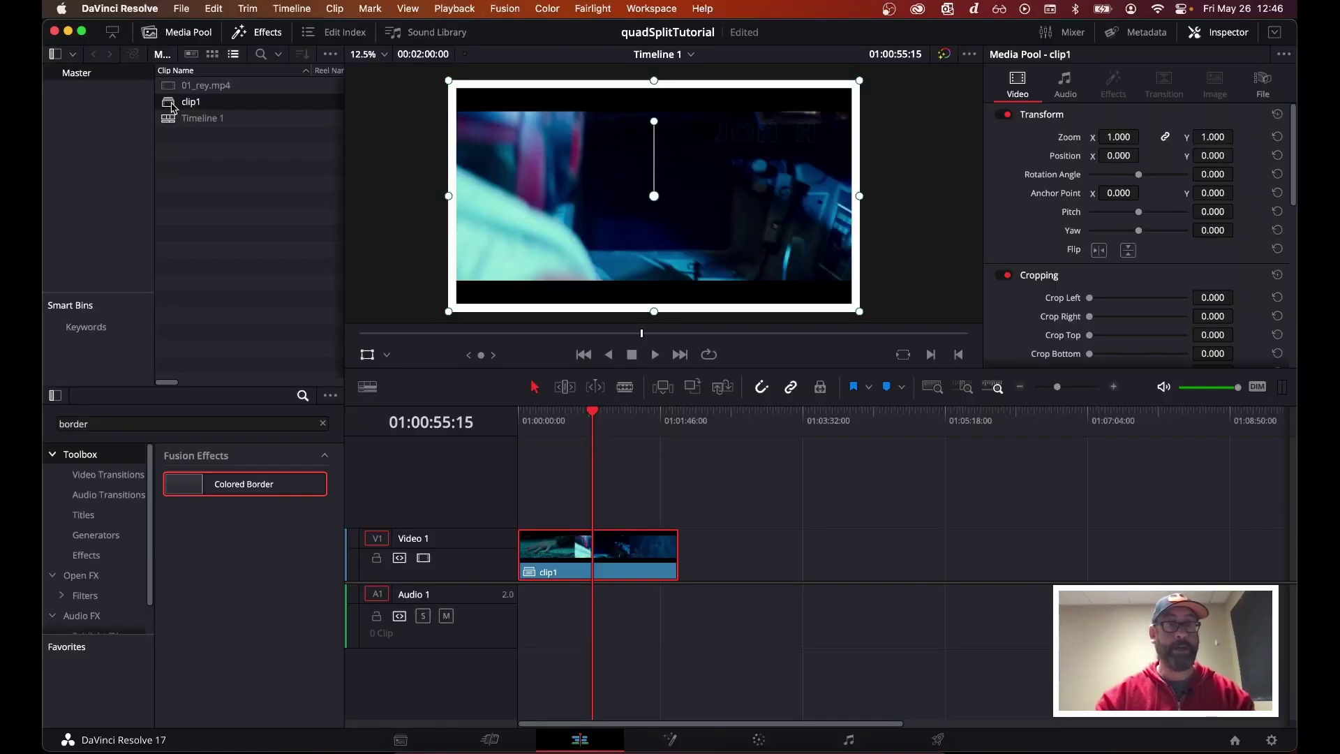
{"action": "right_click", "coordinate": [173, 106]}
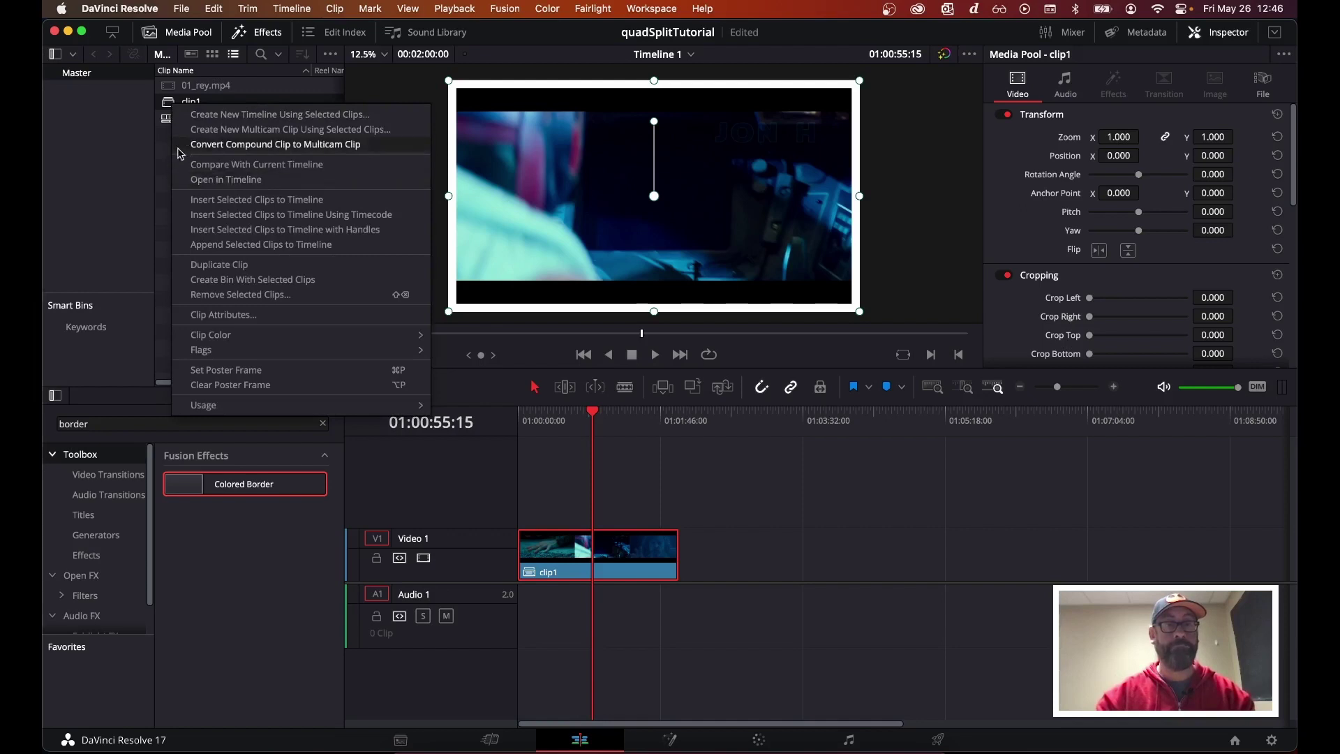
{"action": "left_click", "coordinate": [155, 208]}
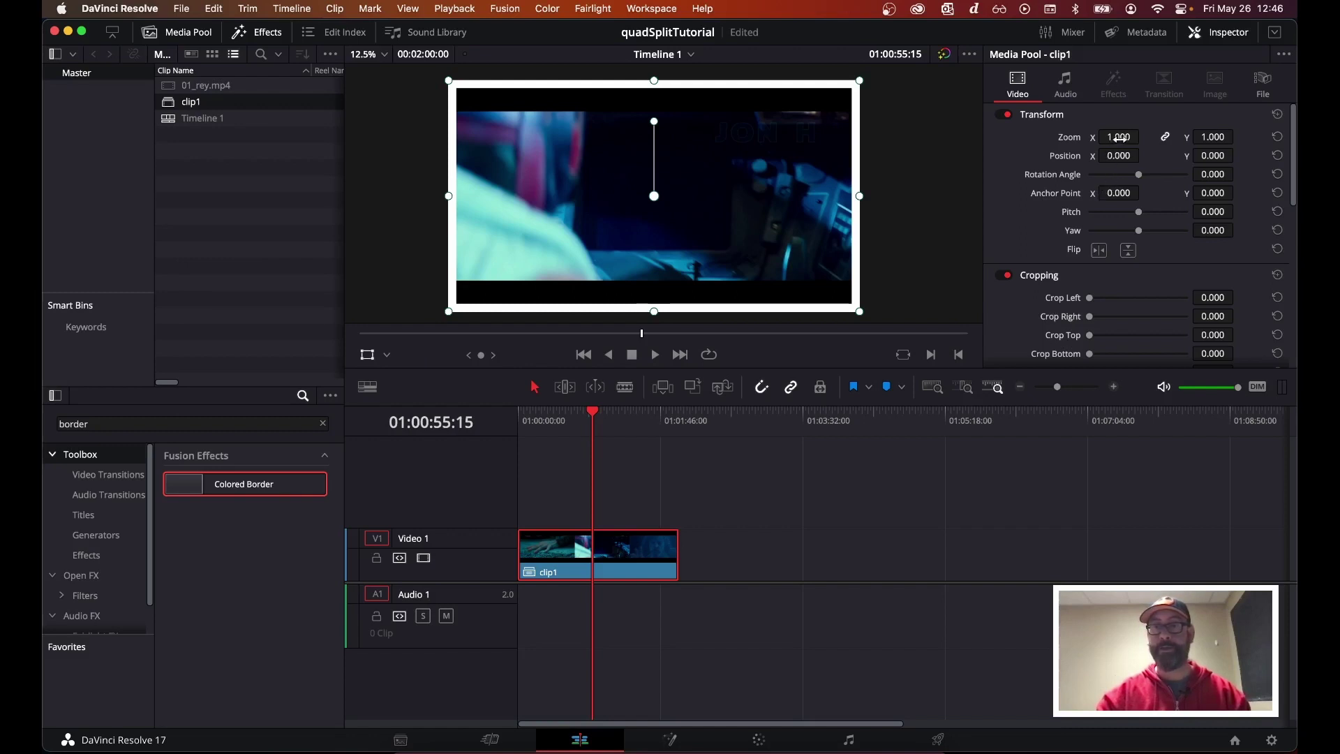
Step: Select clip1 on the timeline, try a zoom of about 0.65, then return zoom to 1.000
{"action": "left_click_drag", "start_coordinate": [1119, 136], "coordinate": [1120, 137]}
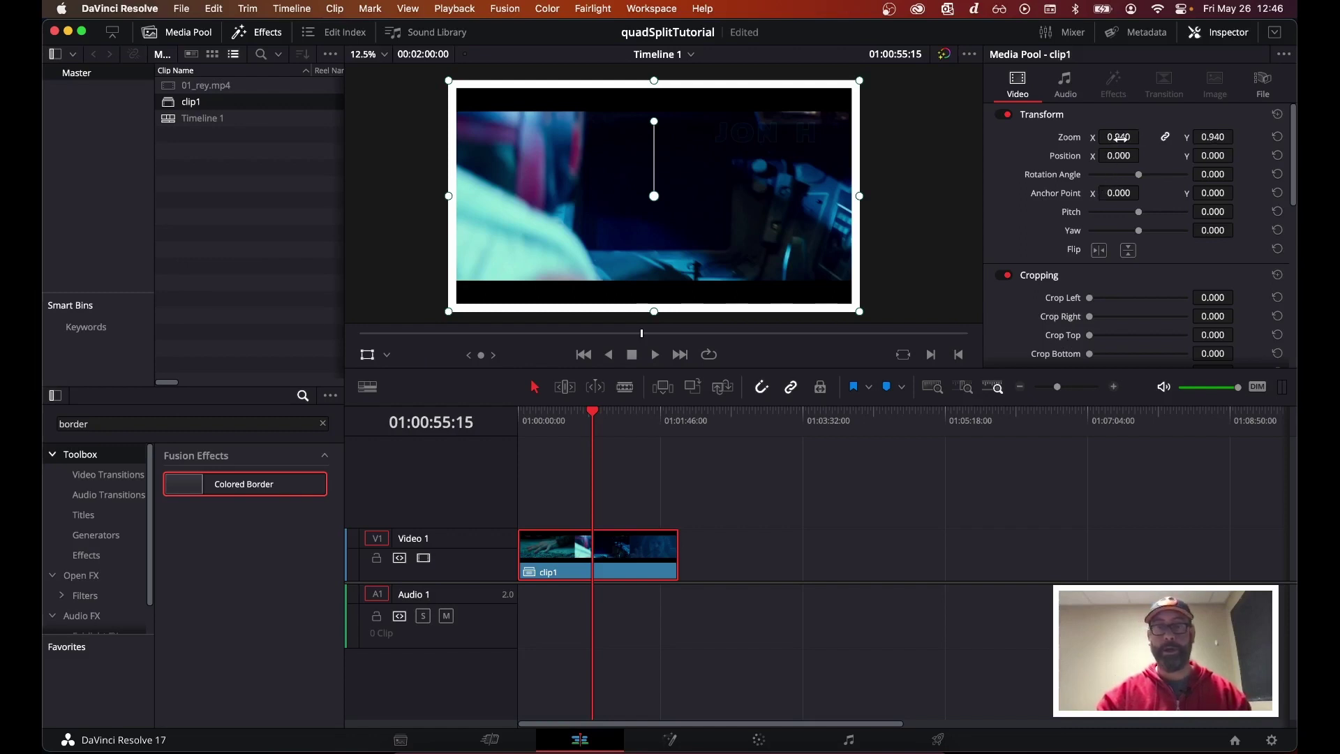
{"action": "left_click", "coordinate": [623, 555]}
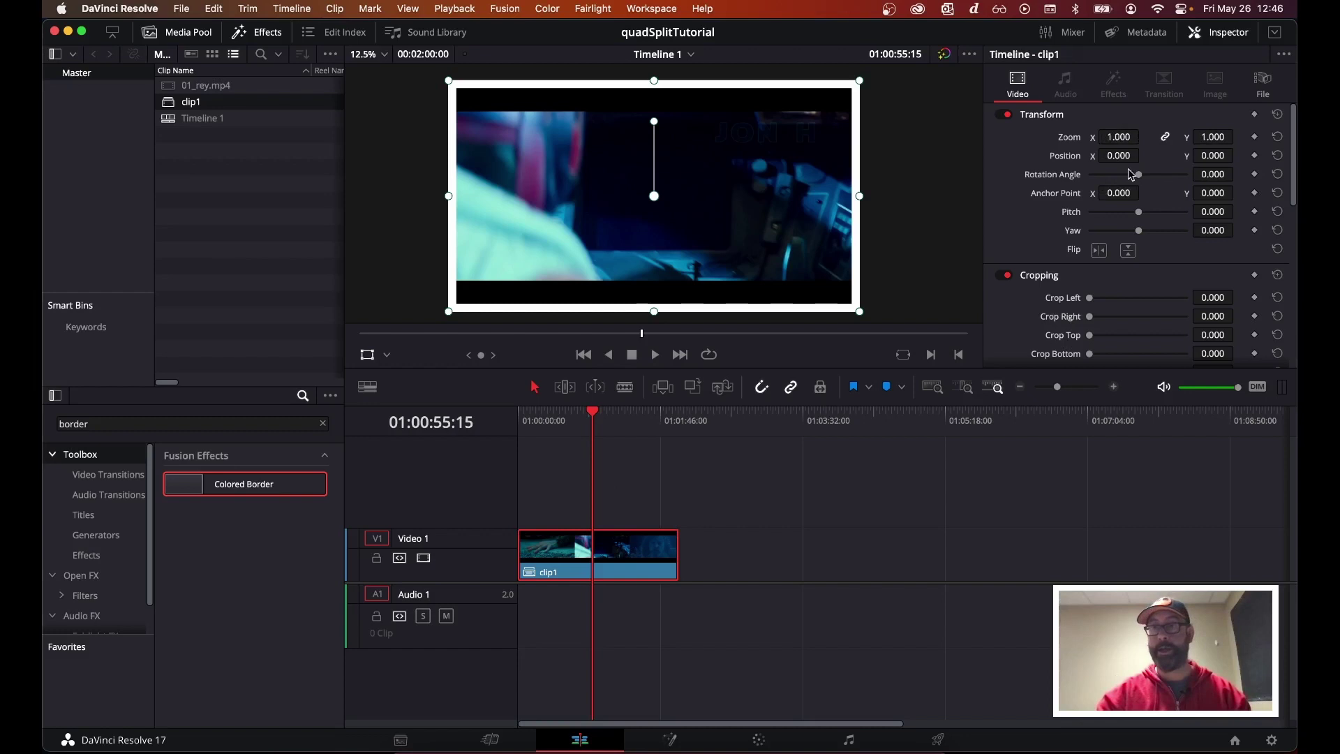
{"action": "left_click_drag", "start_coordinate": [1119, 137], "coordinate": [1097, 136]}
{"action": "left_click_drag", "start_coordinate": [1082, 135], "coordinate": [1010, 367]}
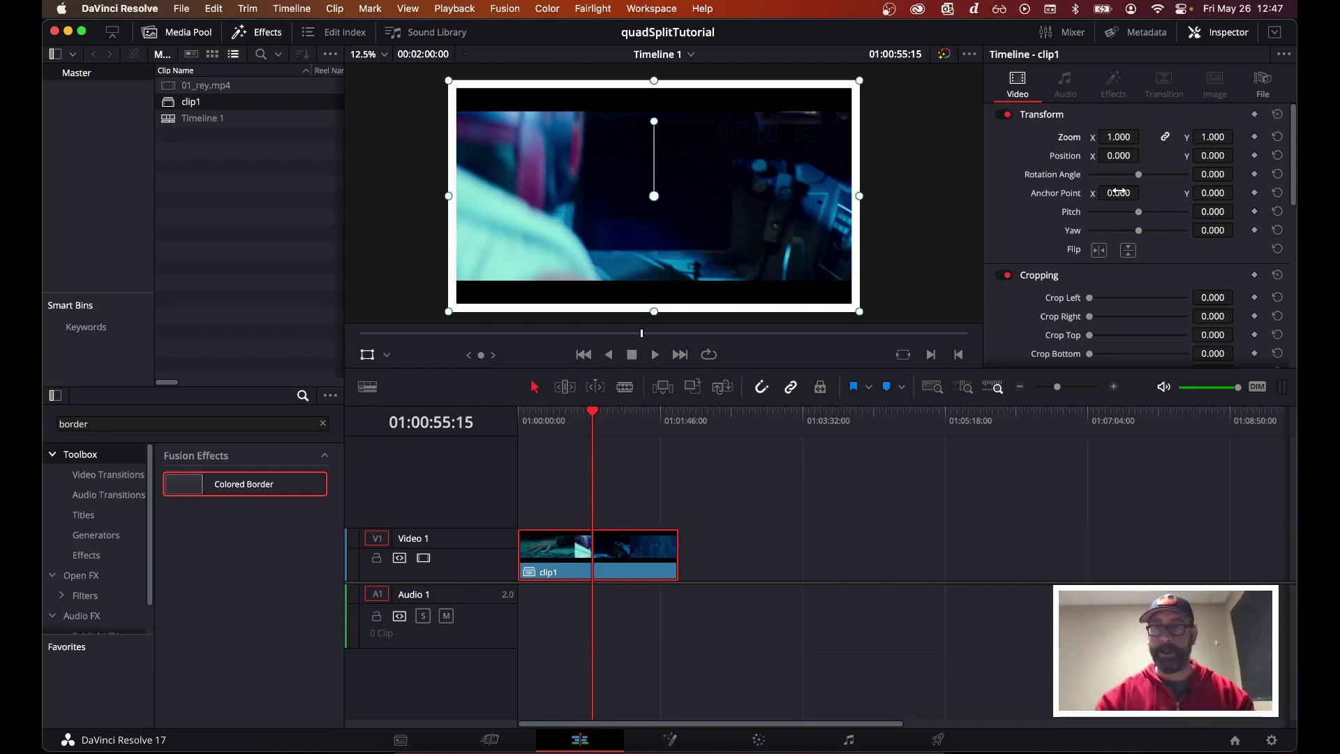
Step: Try and undo a rotation, move clip1's anchor point to X -473, Y 232, then retest rotation
{"action": "mouse_move", "coordinate": [1144, 178]}
{"action": "left_mouse_down"}
{"action": "mouse_move", "coordinate": [1110, 175]}
{"action": "mouse_move", "coordinate": [1126, 174]}
{"action": "left_mouse_up"}
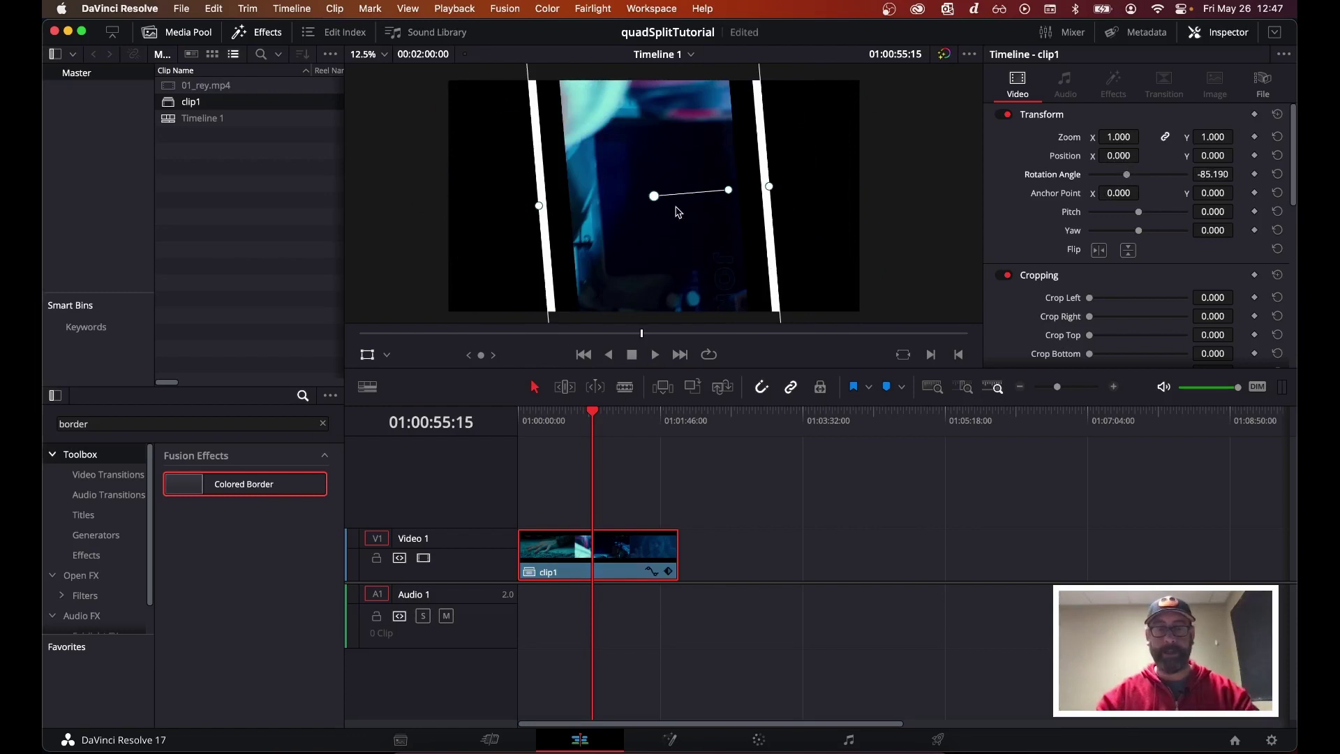
{"action": "key", "text": "super+z"}
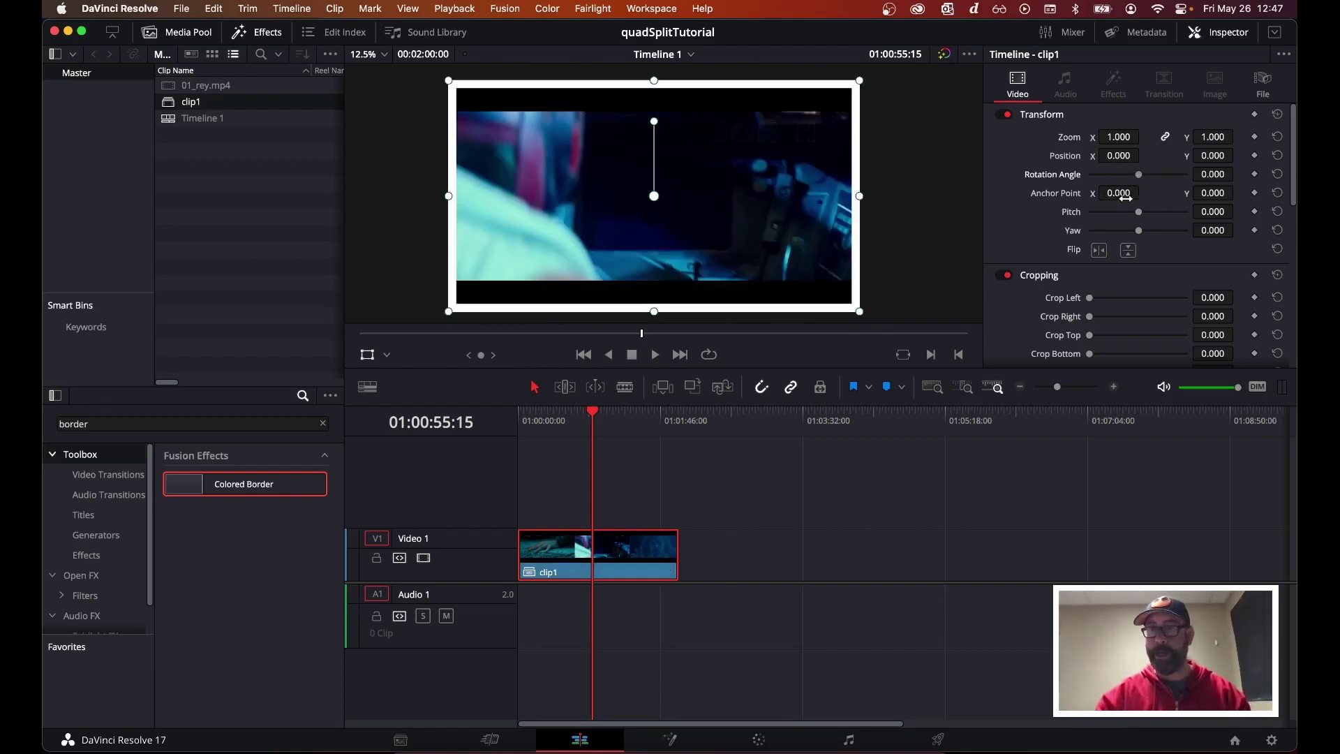
{"action": "left_click_drag", "start_coordinate": [1120, 194], "coordinate": [726, 200]}
{"action": "left_click_drag", "start_coordinate": [1184, 194], "coordinate": [1227, 177]}
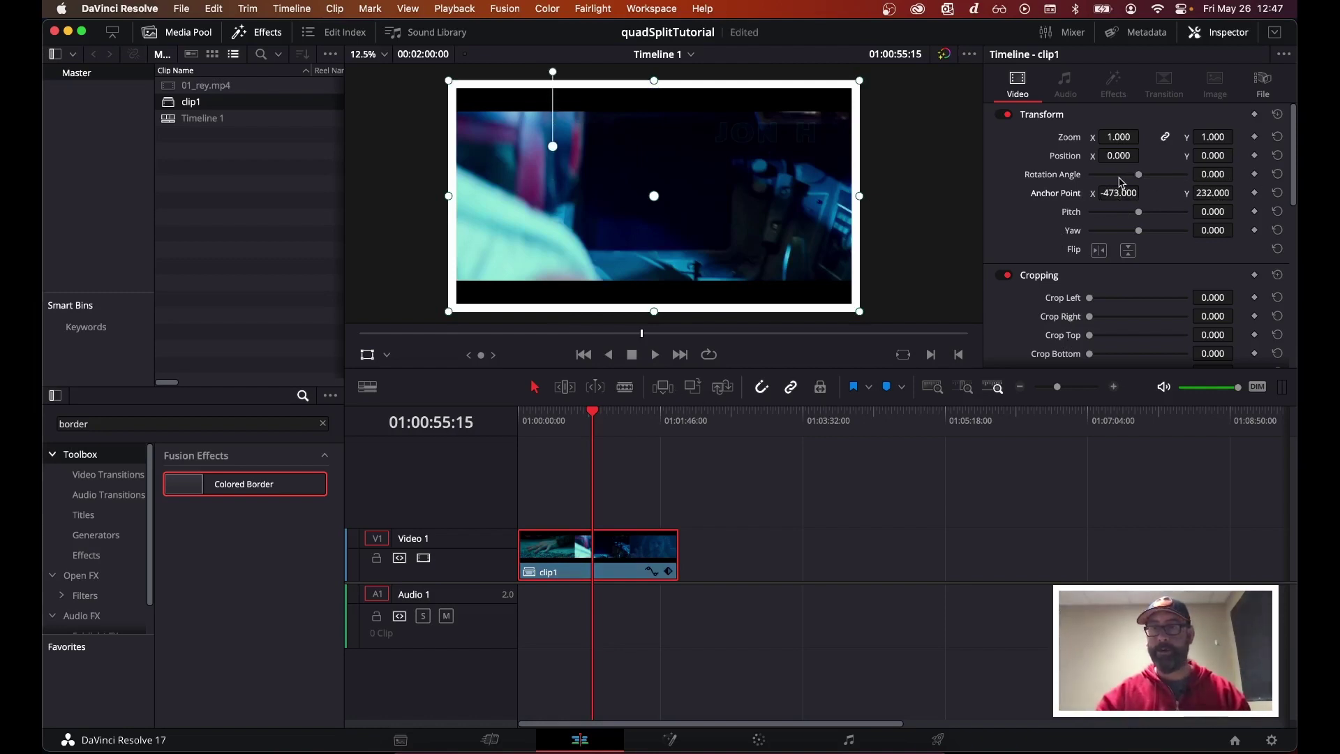
{"action": "mouse_move", "coordinate": [1142, 180]}
{"action": "left_mouse_down"}
{"action": "mouse_move", "coordinate": [1125, 179]}
{"action": "mouse_move", "coordinate": [1139, 177]}
{"action": "left_mouse_up"}
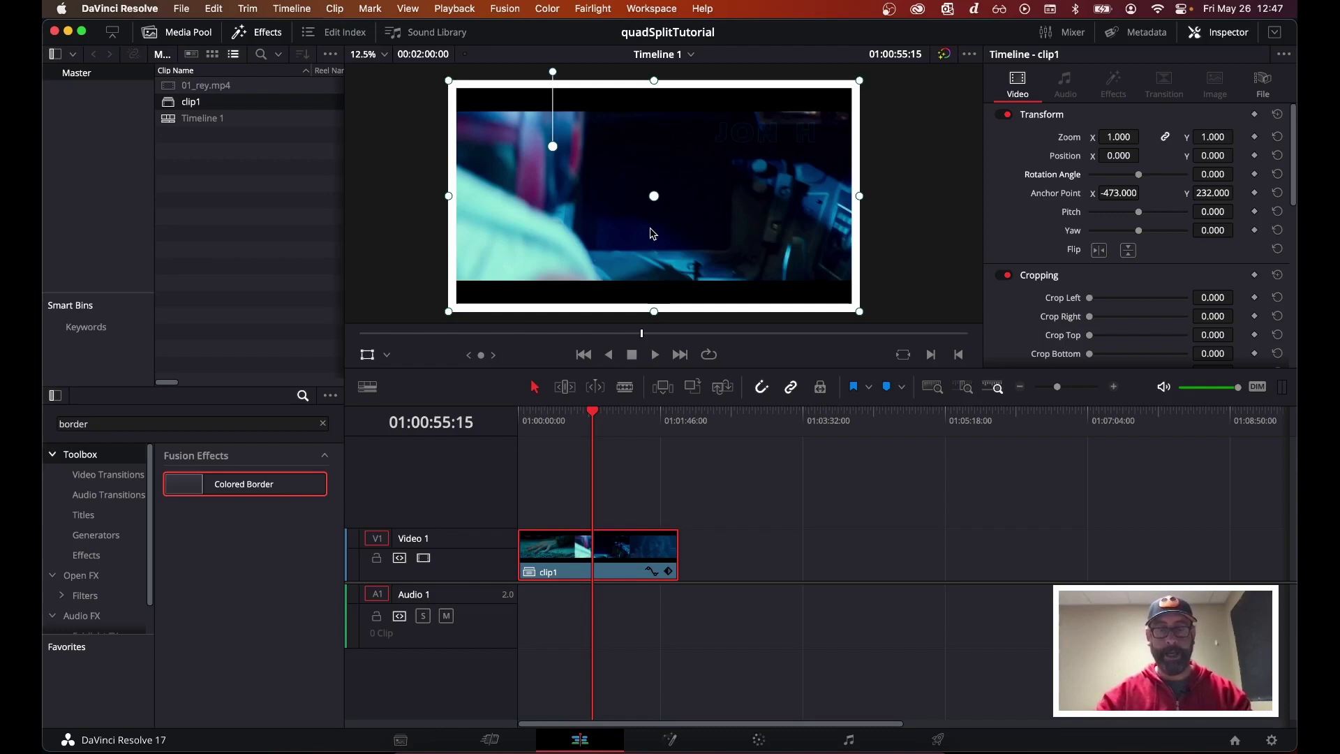
Step: Set clip1's Anchor Point X to -960, half of 1920 computed in Spotlight
{"action": "key", "text": "super+space"}
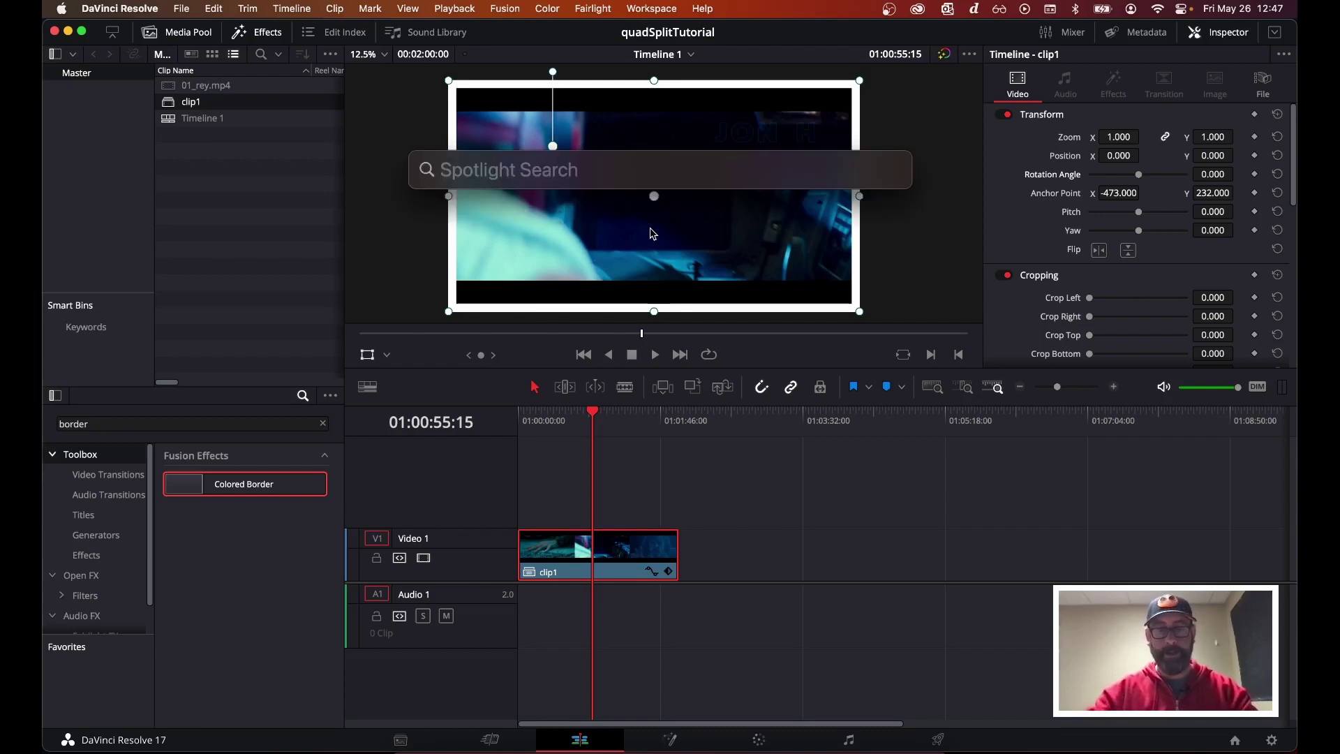
{"action": "type", "text": "19"}
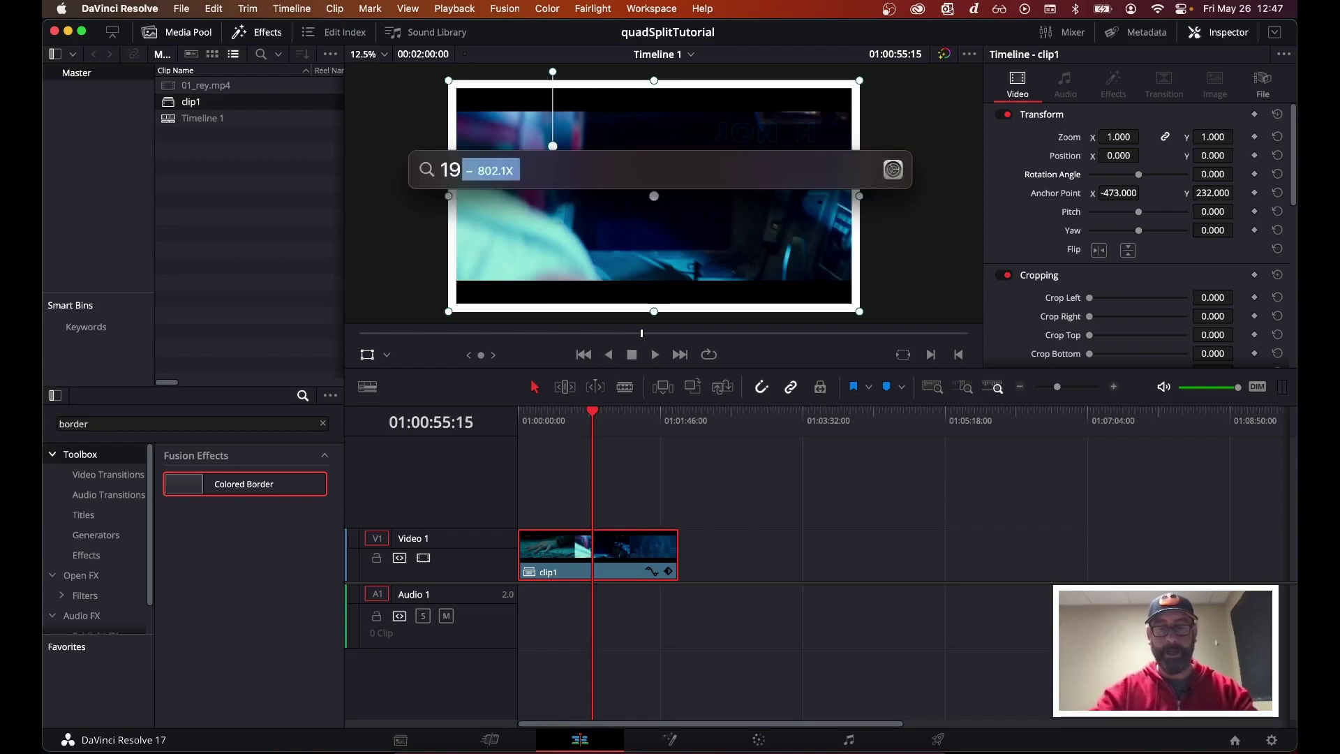
{"action": "type", "text": "20/"}
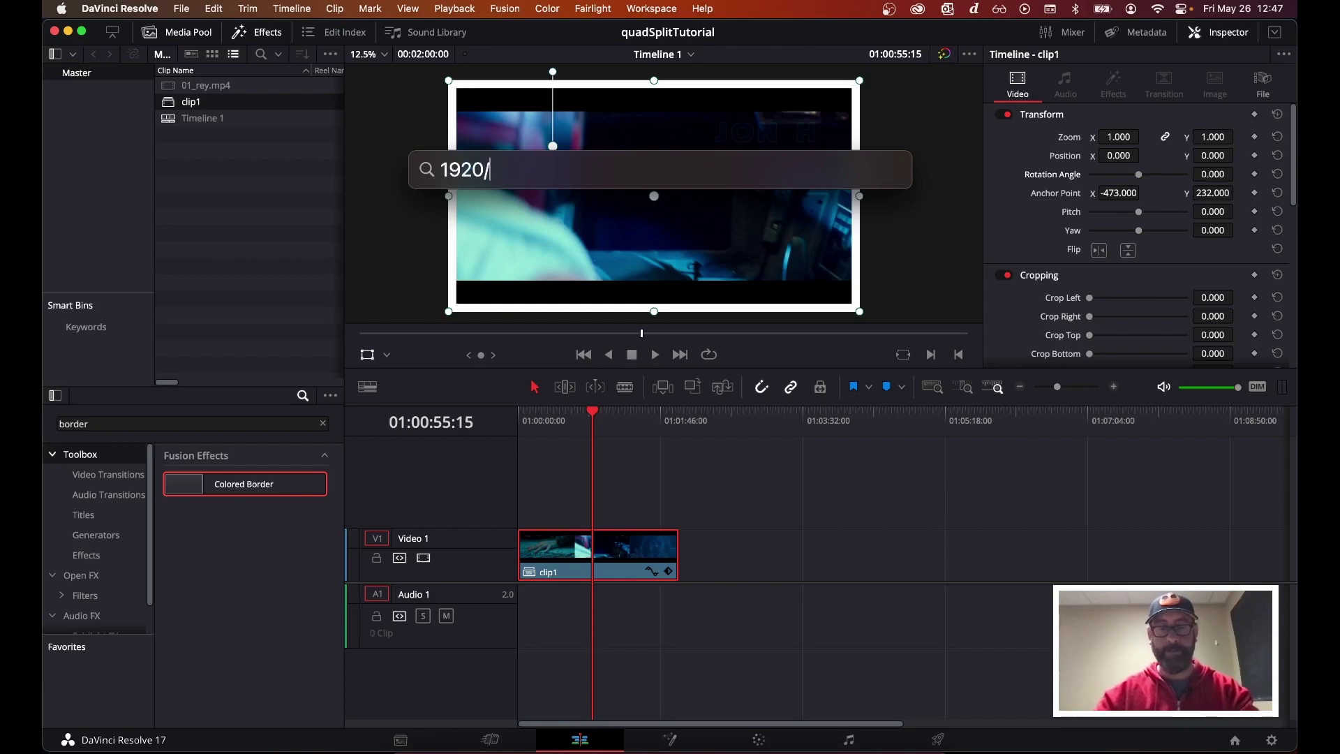
{"action": "type", "text": "2"}
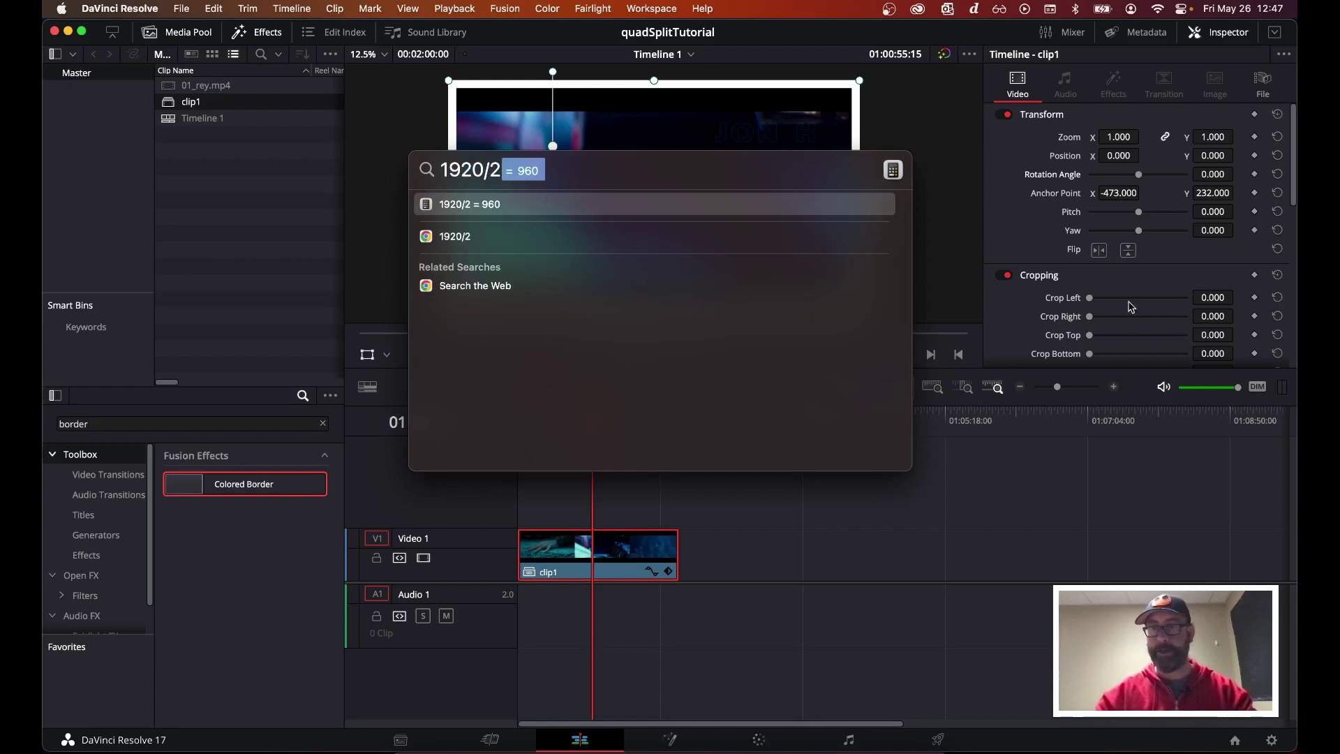
{"action": "key", "text": "Escape"}
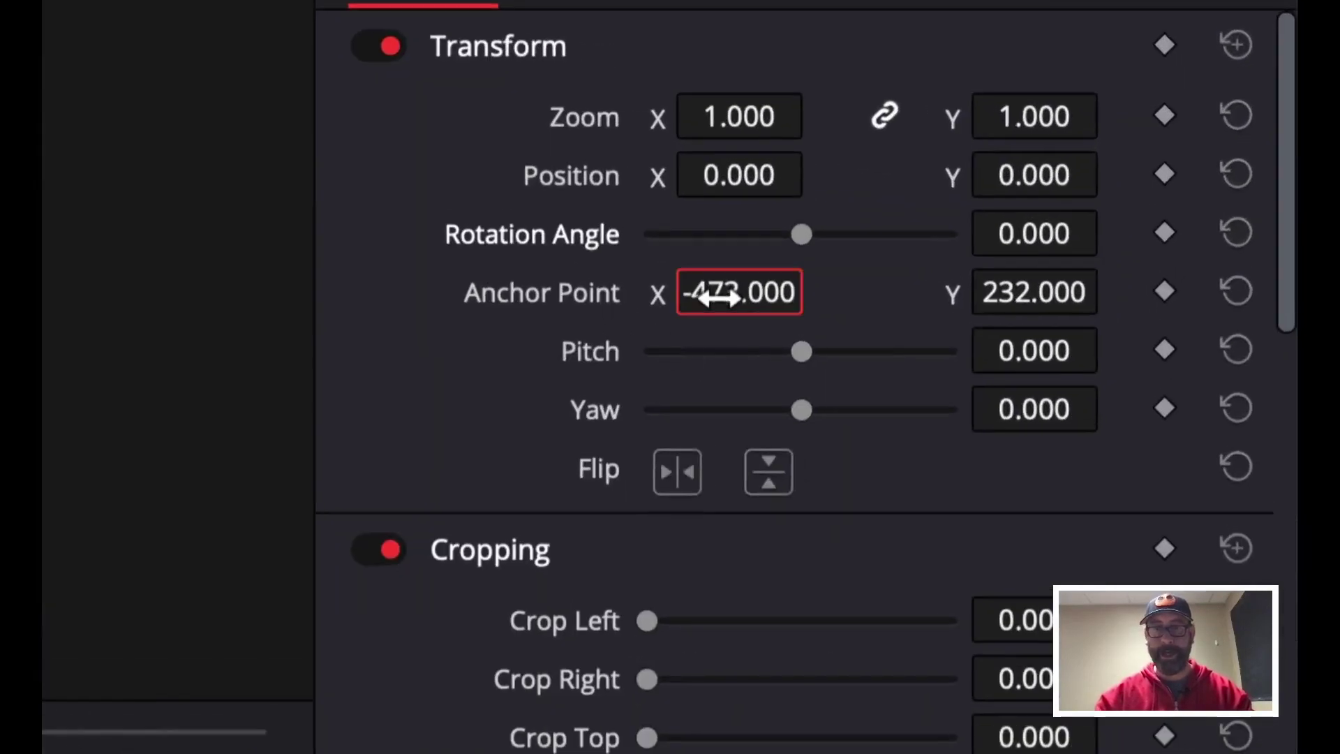
{"action": "left_click", "coordinate": [719, 297]}
{"action": "type", "text": "960"}
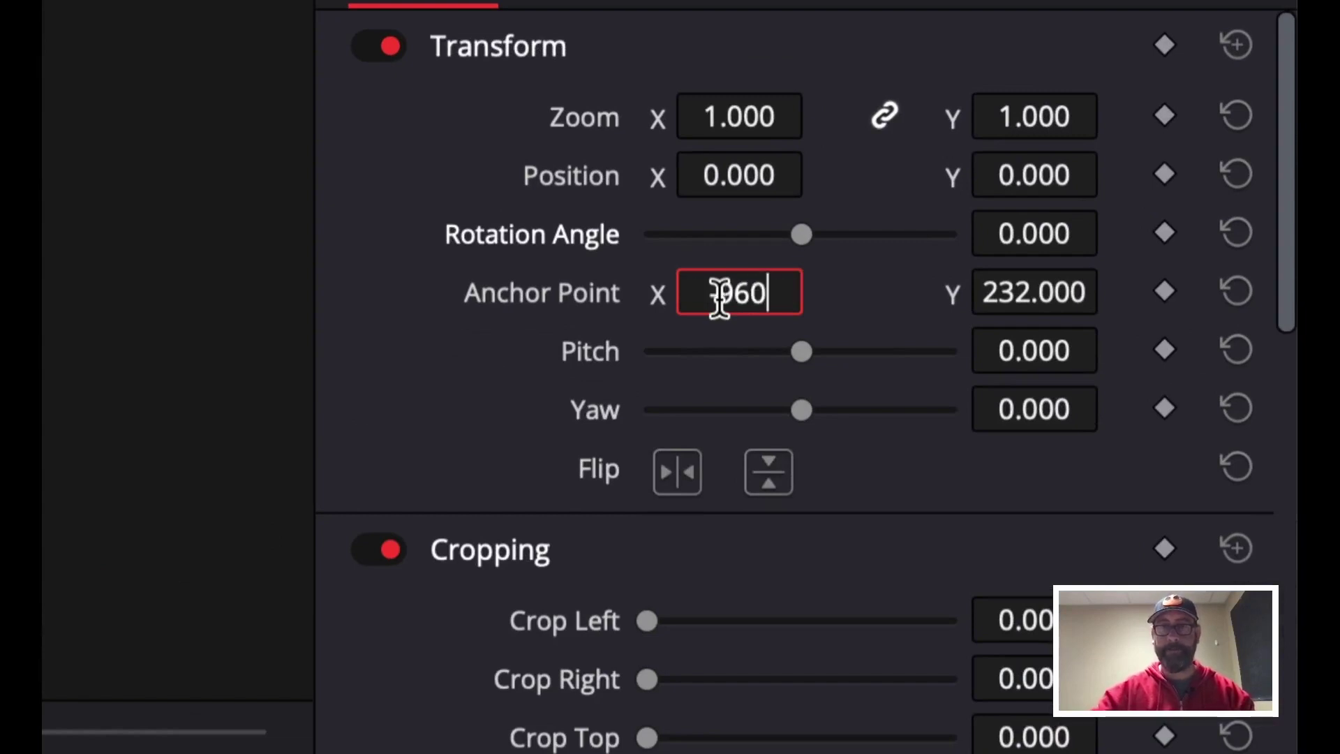
{"action": "key", "text": "Return"}
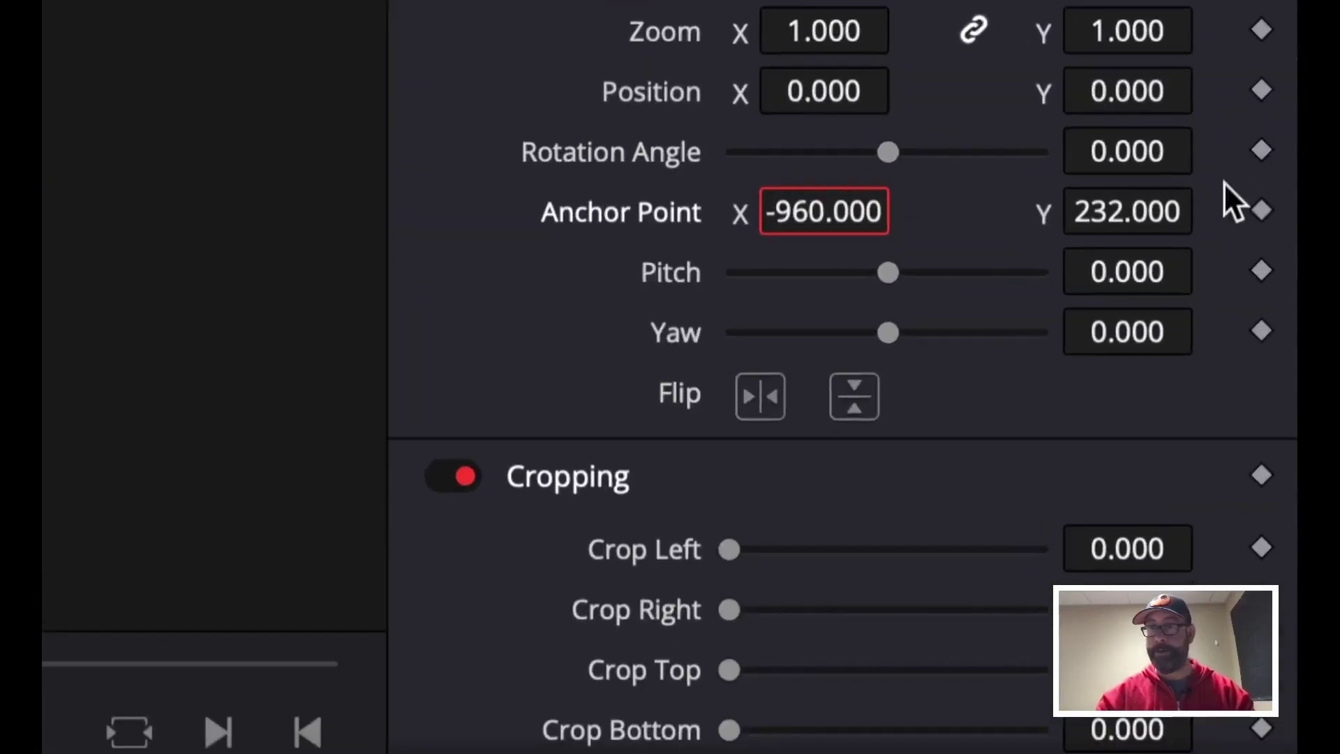
Step: Set clip1's Anchor Point Y to 540, half of 1080 computed in Spotlight
{"action": "left_click", "coordinate": [1109, 211]}
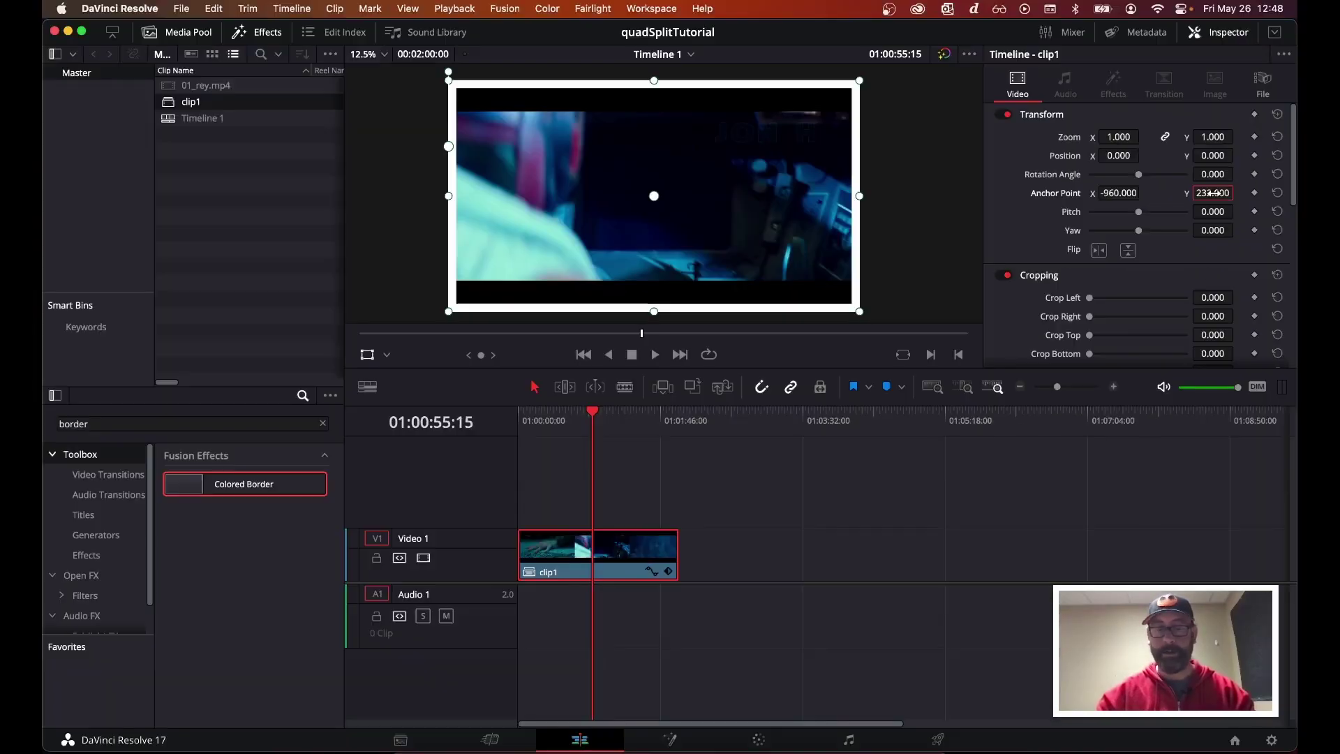
{"action": "key", "text": "super+space"}
{"action": "type", "text": "1080/32"}
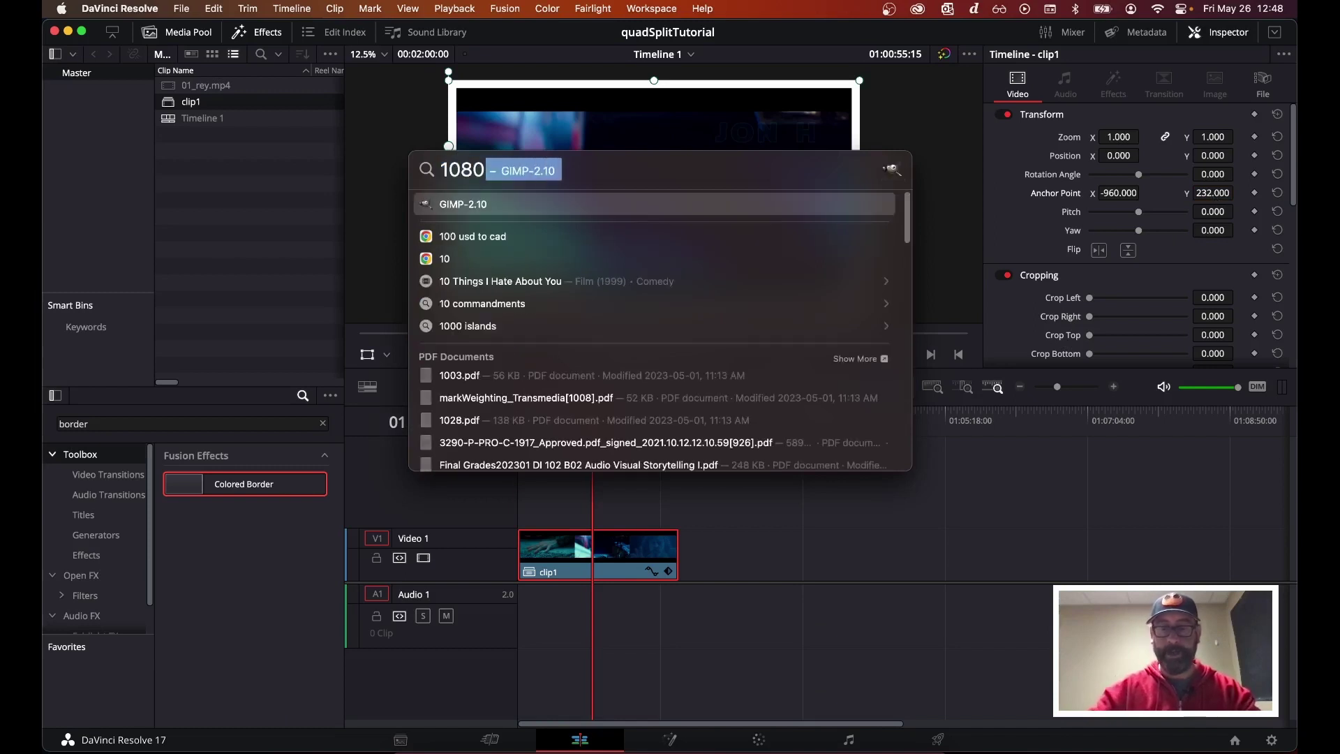
{"action": "key", "text": "BackSpace"}
{"action": "key", "text": "BackSpace"}
{"action": "type", "text": "2"}
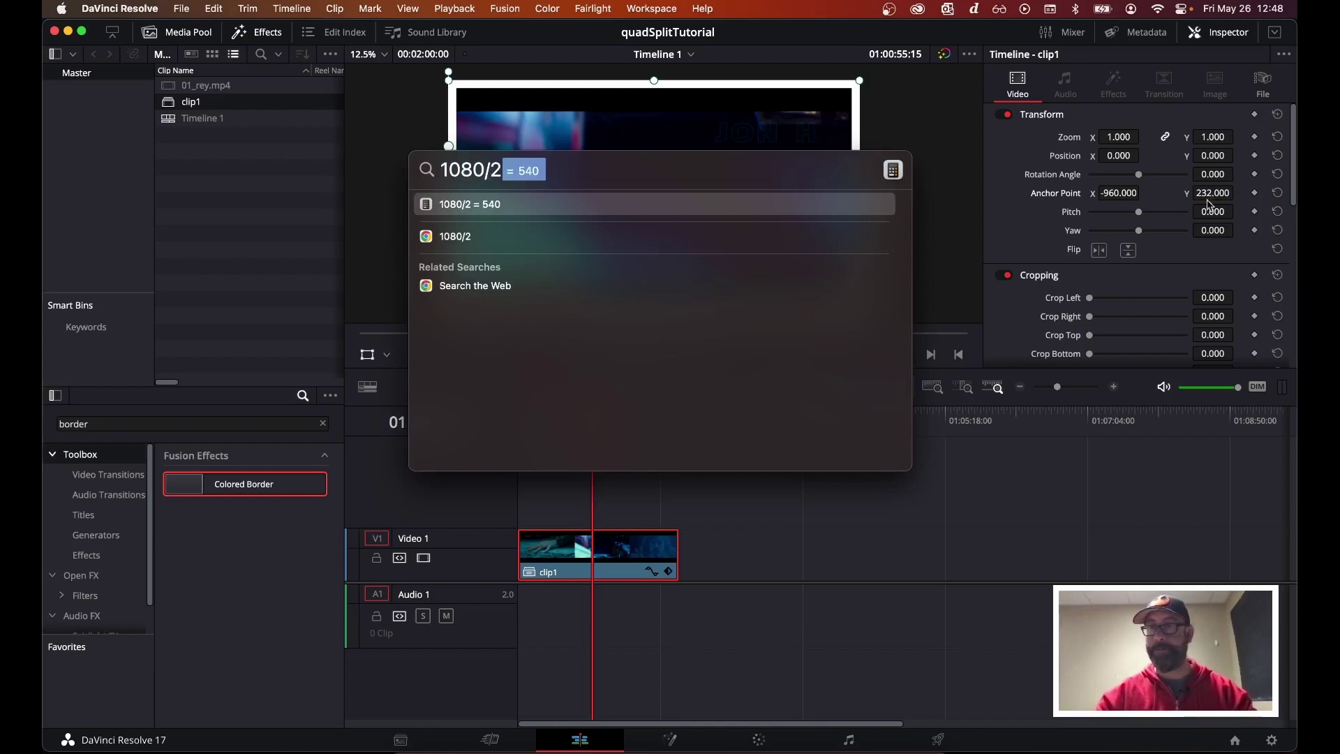
{"action": "key", "text": "Escape"}
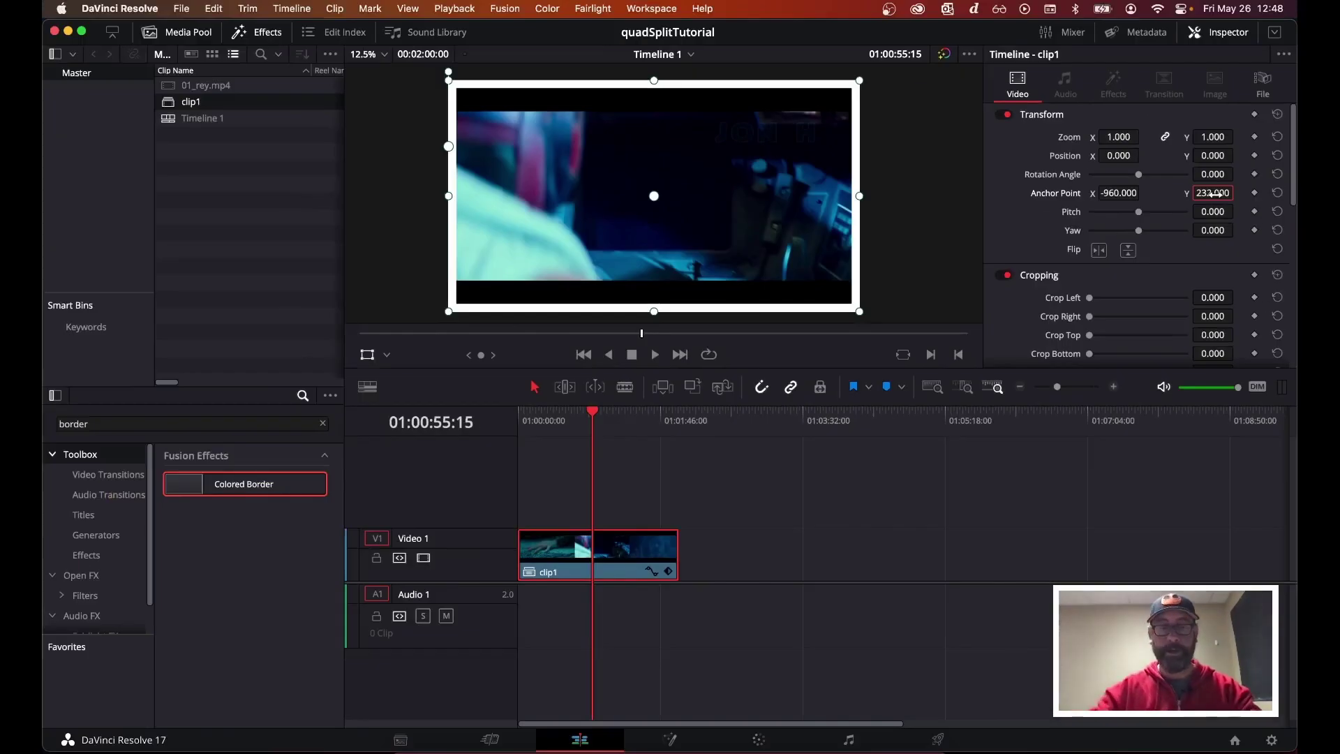
{"action": "type", "text": "540"}
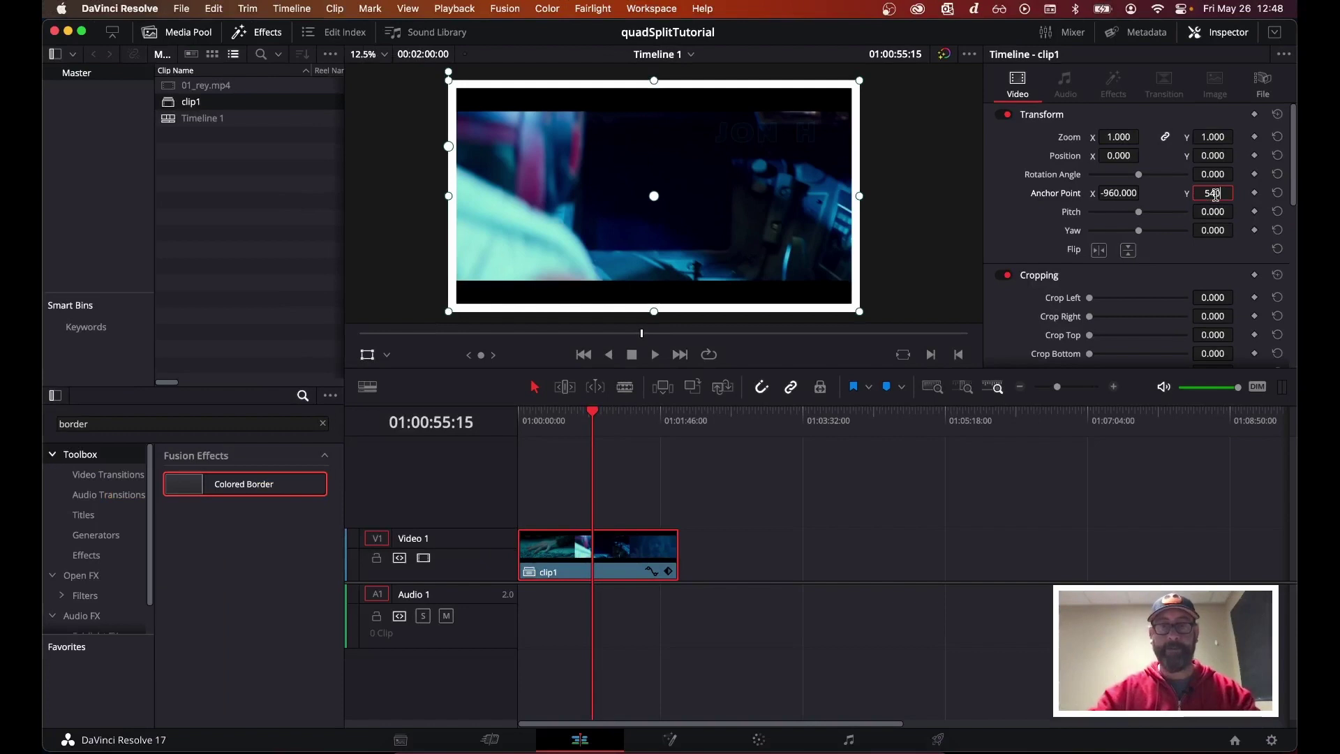
{"action": "key", "text": "Return"}
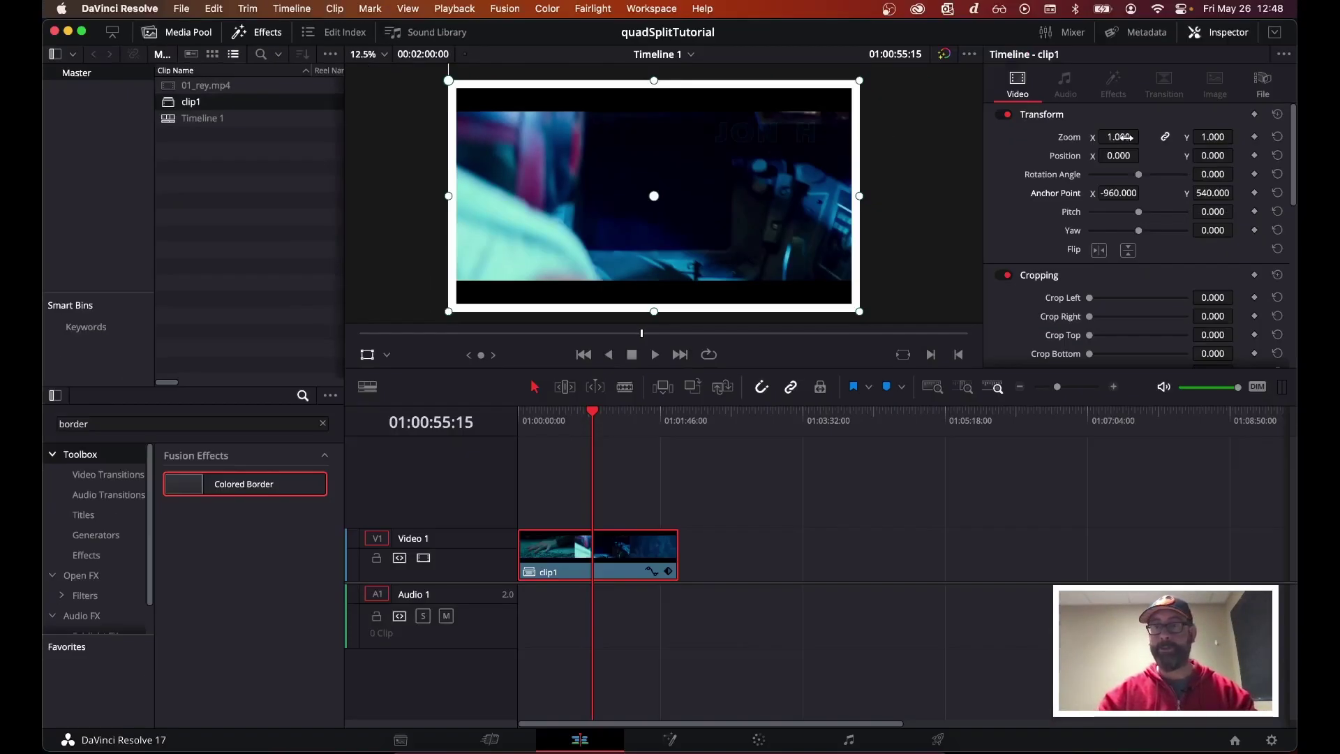
Step: Preview clip1 shrinking toward the top-left corner, then reset its zoom to 1
{"action": "mouse_move", "coordinate": [1124, 136]}
{"action": "left_mouse_down"}
{"action": "mouse_move", "coordinate": [1064, 131]}
{"action": "mouse_move", "coordinate": [1123, 137]}
{"action": "left_mouse_up"}
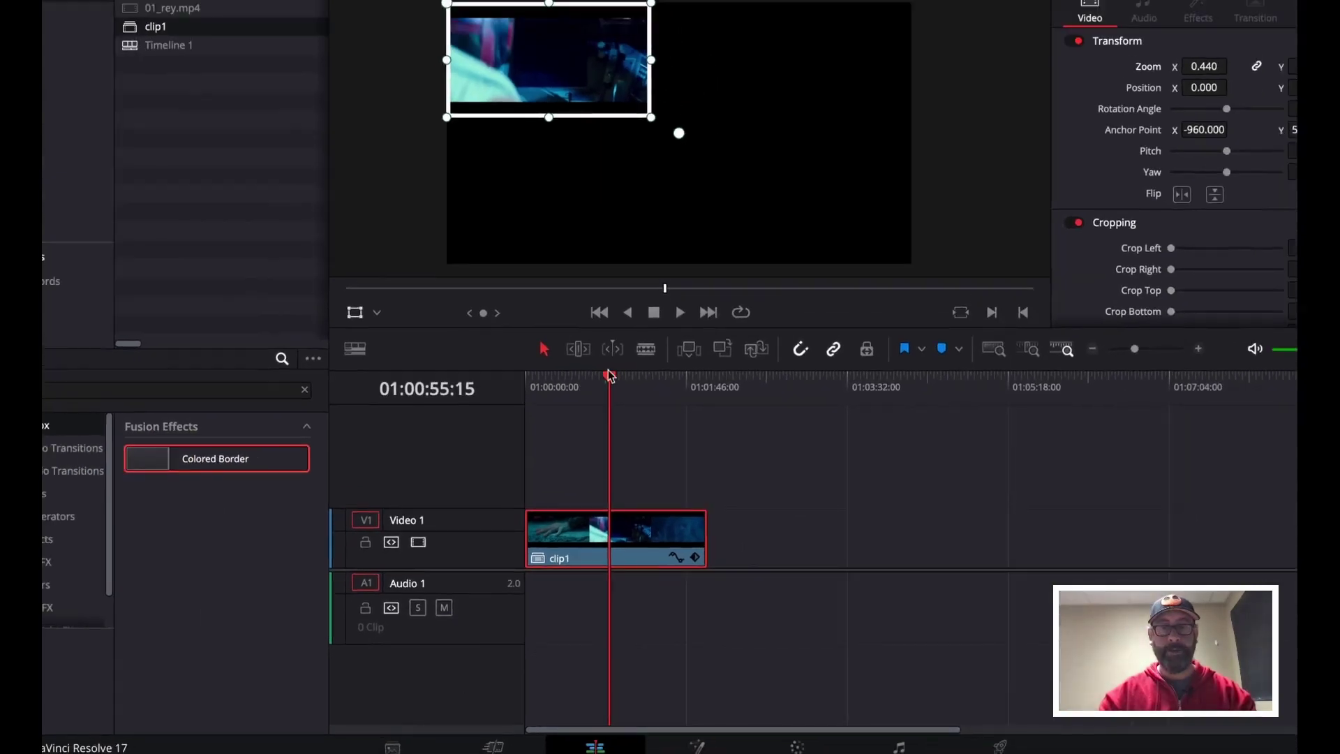
{"action": "left_click_drag", "start_coordinate": [578, 378], "coordinate": [528, 383]}
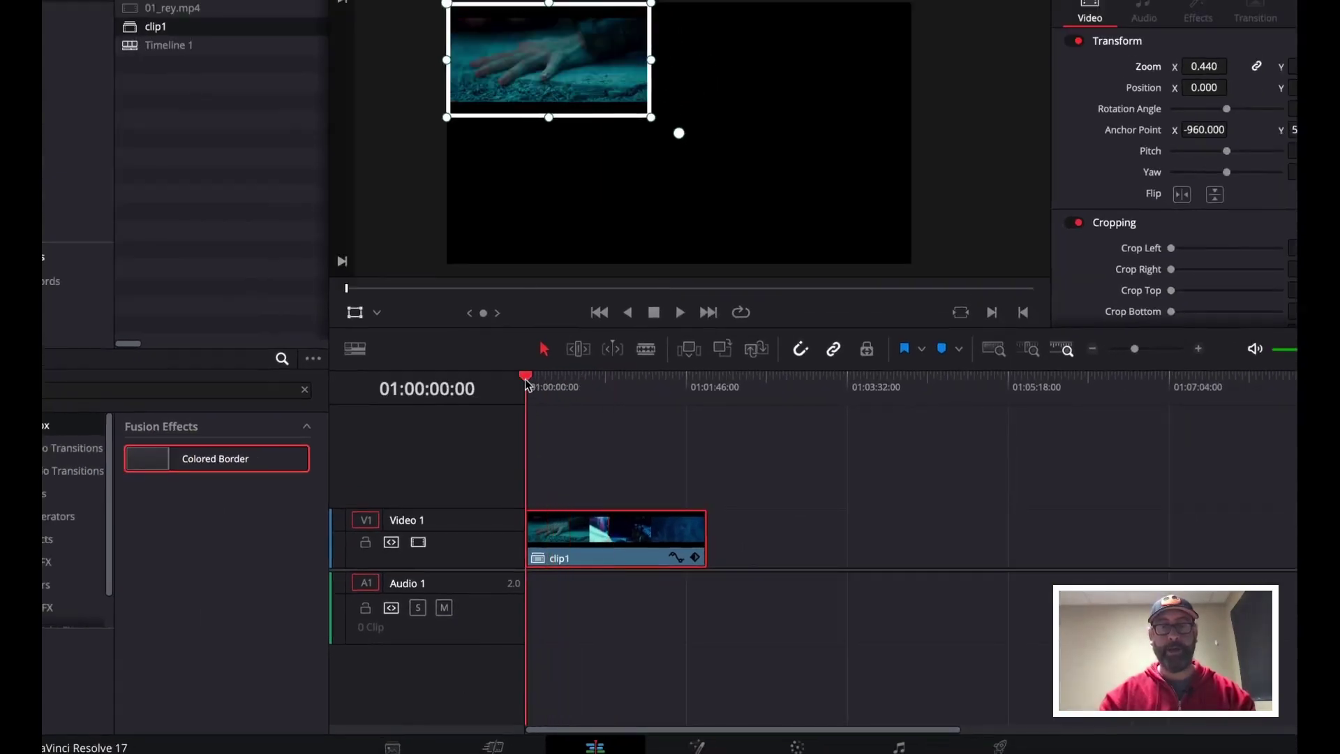
{"action": "left_click", "coordinate": [1117, 138]}
{"action": "type", "text": "1"}
{"action": "key", "text": "Return"}
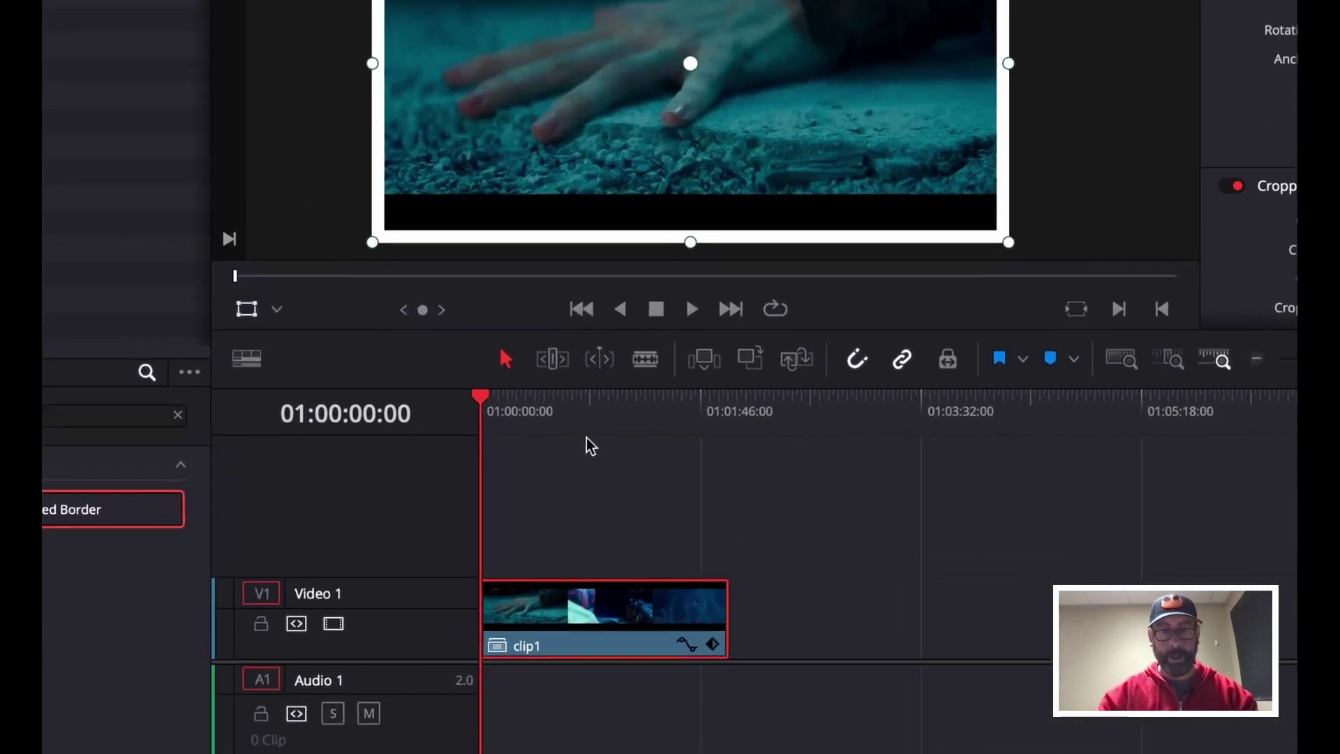
Step: Zoom the timeline, scrub around 01:00:08 to 01:00:15, and reveal clip1's Transform keyframe track
{"action": "scroll", "coordinate": [589, 443], "scroll_direction": "up", "scroll_amount": 3}
{"action": "scroll", "coordinate": [588, 444], "scroll_direction": "up", "scroll_amount": 2}
{"action": "left_click_drag", "start_coordinate": [507, 395], "coordinate": [568, 394]}
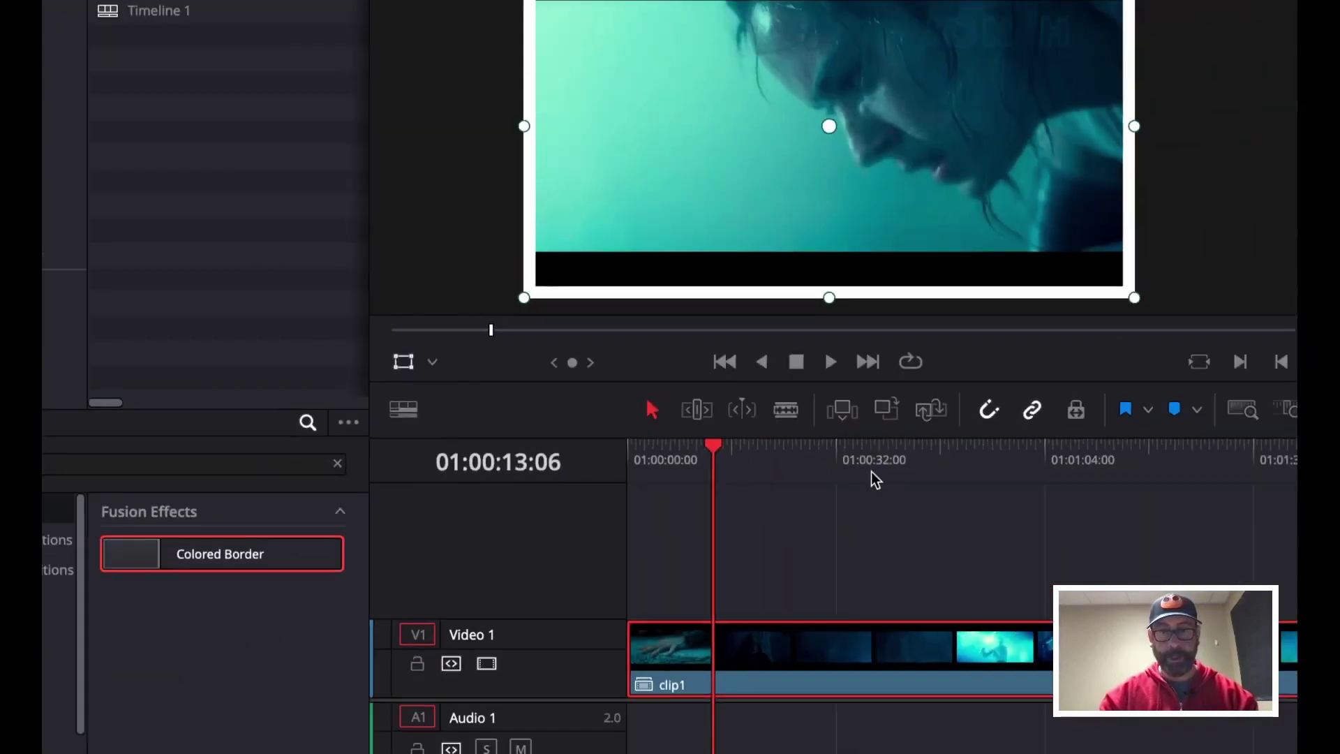
{"action": "left_click", "coordinate": [1289, 382]}
{"action": "mouse_move", "coordinate": [719, 452]}
{"action": "left_mouse_down"}
{"action": "mouse_move", "coordinate": [735, 451]}
{"action": "mouse_move", "coordinate": [725, 444]}
{"action": "left_mouse_up"}
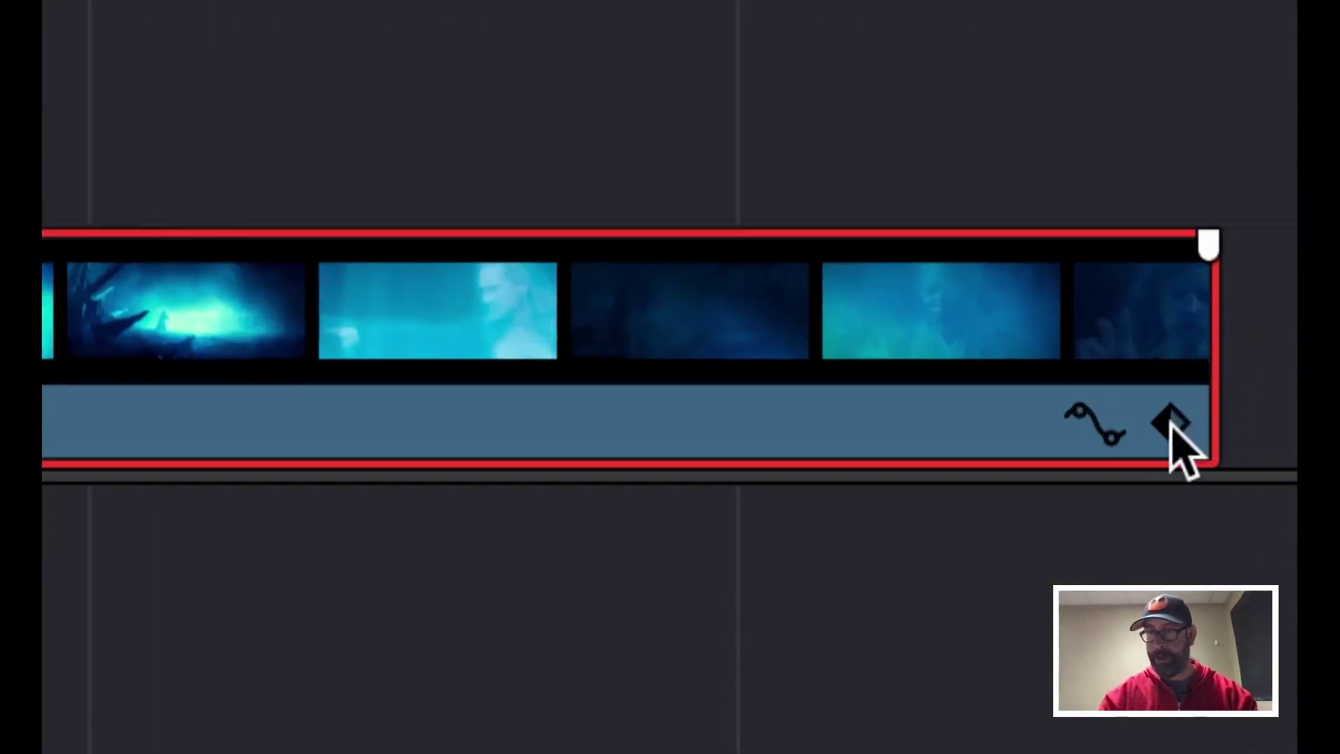
{"action": "left_click", "coordinate": [1171, 425]}
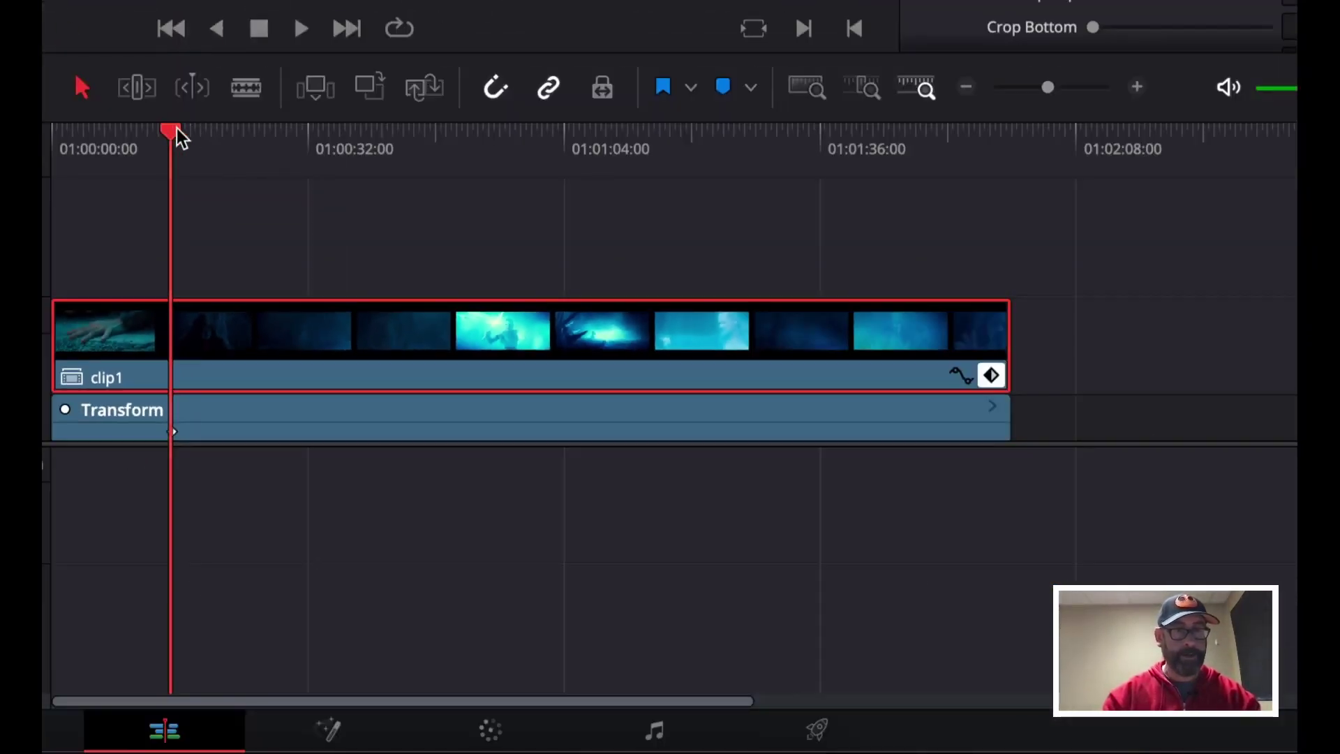
Step: Advance the playhead slightly and set clip1's zoom to 0.500, shrinking it into the top-left quarter
{"action": "left_click_drag", "start_coordinate": [182, 127], "coordinate": [198, 128]}
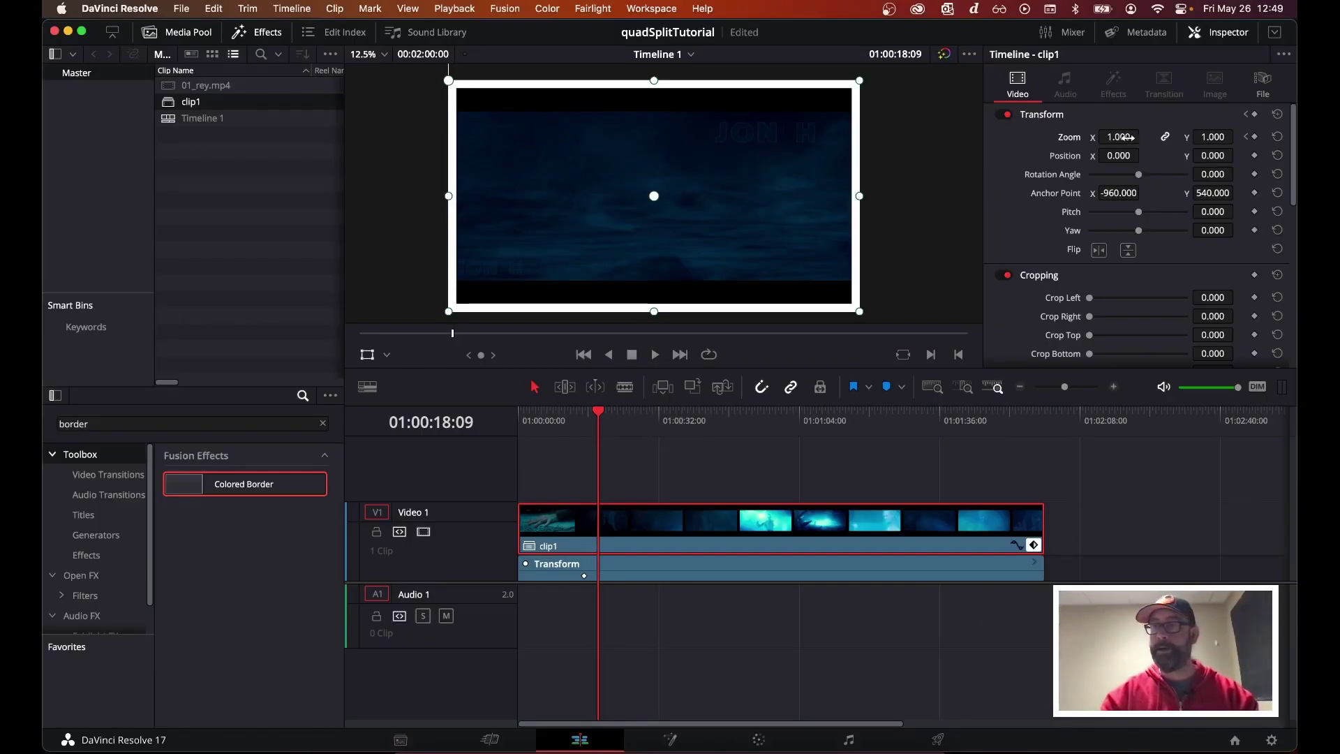
{"action": "left_click_drag", "start_coordinate": [1119, 138], "coordinate": [1071, 136]}
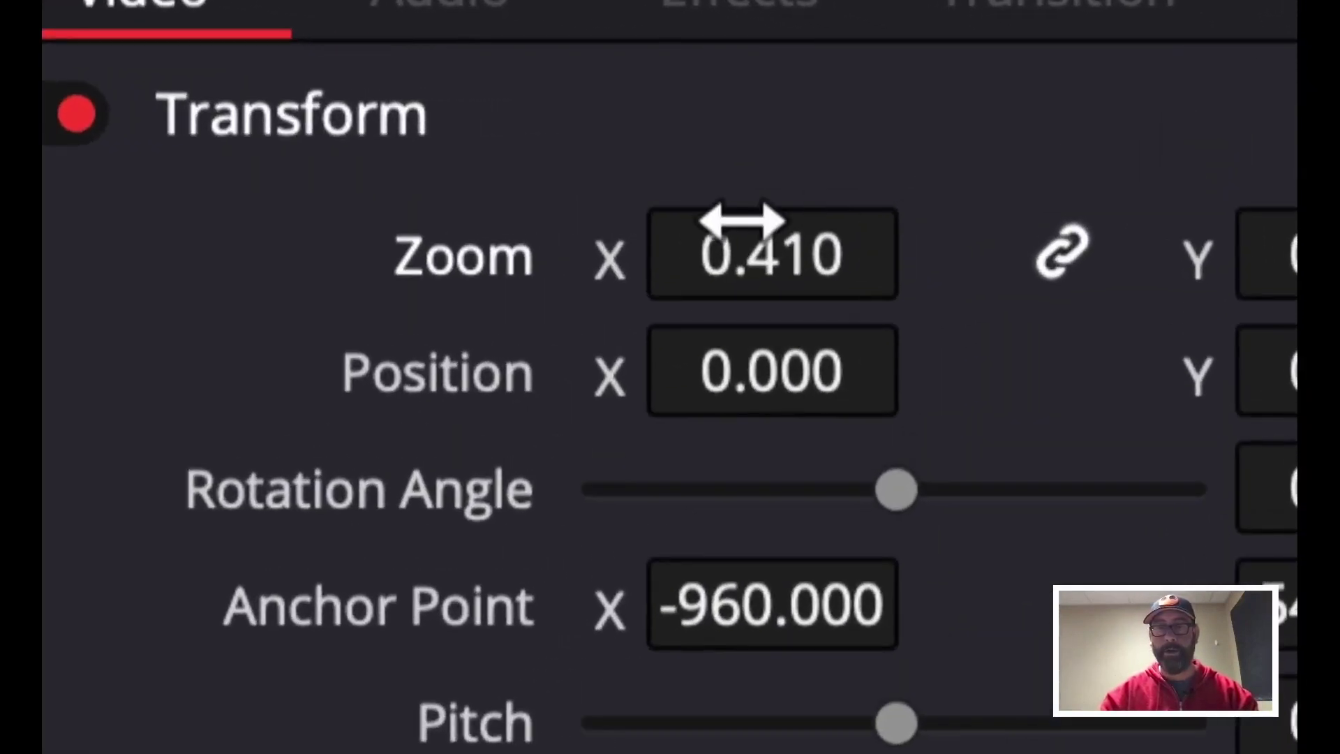
{"action": "left_click", "coordinate": [742, 222]}
{"action": "type", "text": ".5"}
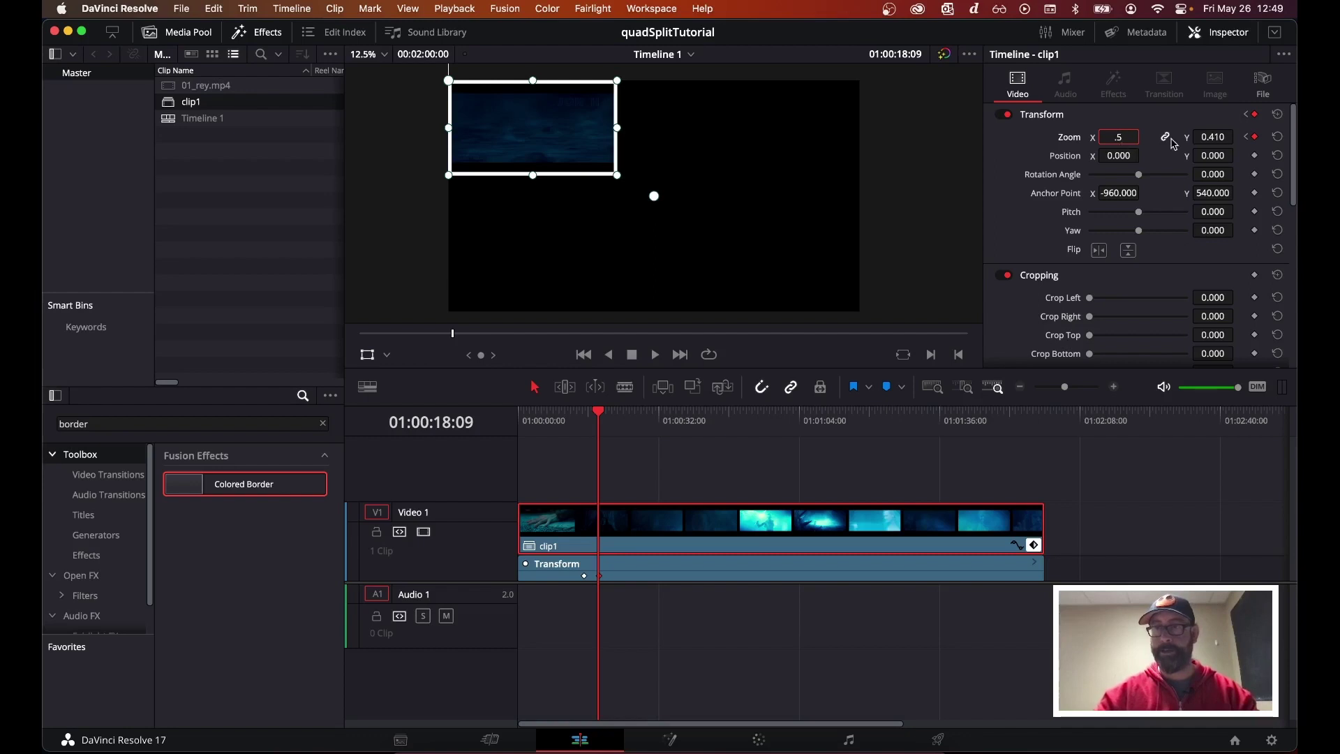
{"action": "key", "text": "Return"}
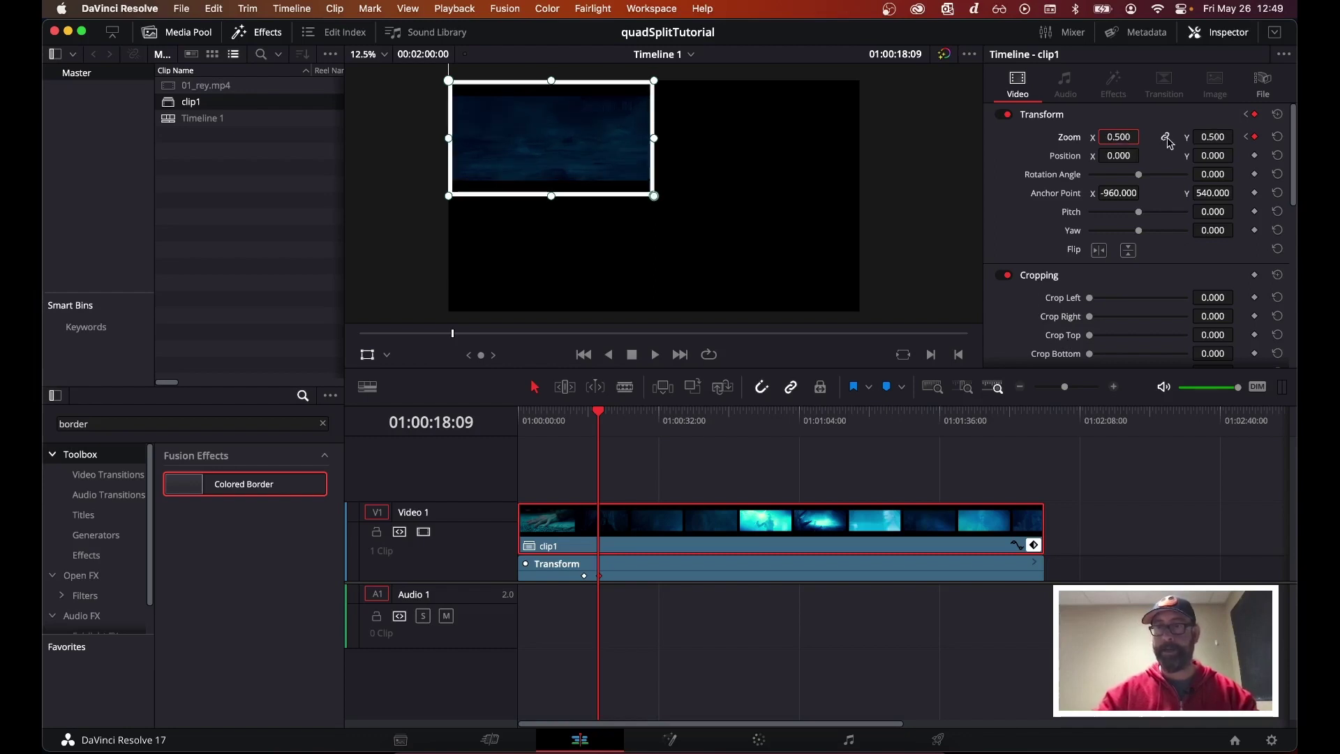